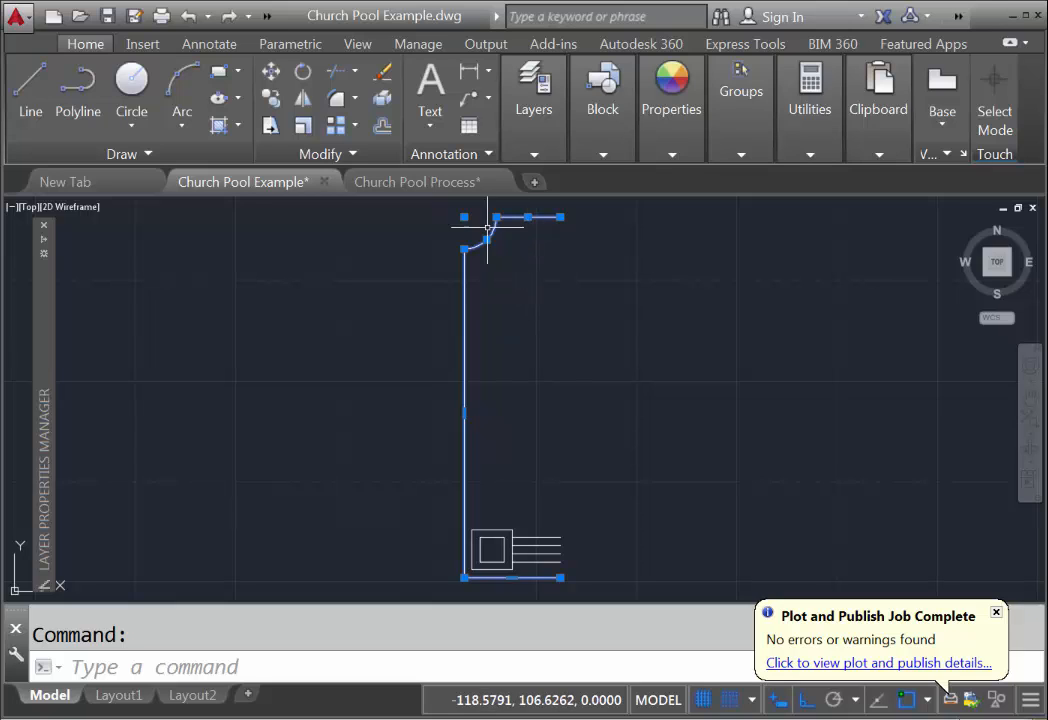
# - Join the selected pool outline segments into a single polyline and offset it 2 units toward the inside of the pool
pyautogui.click(354, 154)
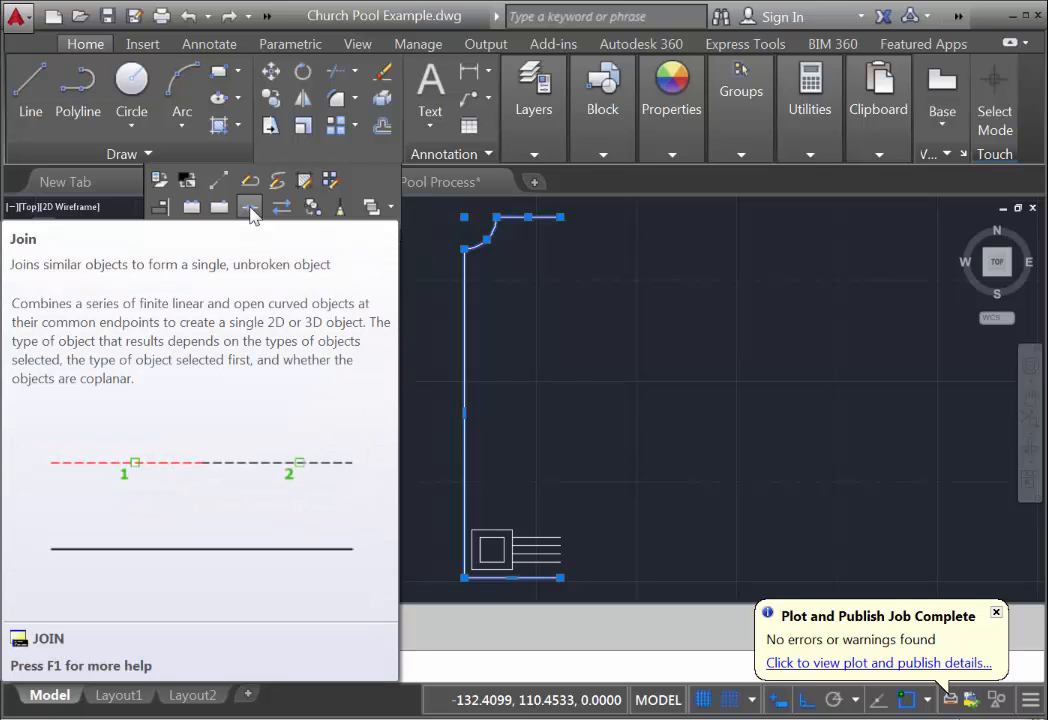
pyautogui.click(250, 209)
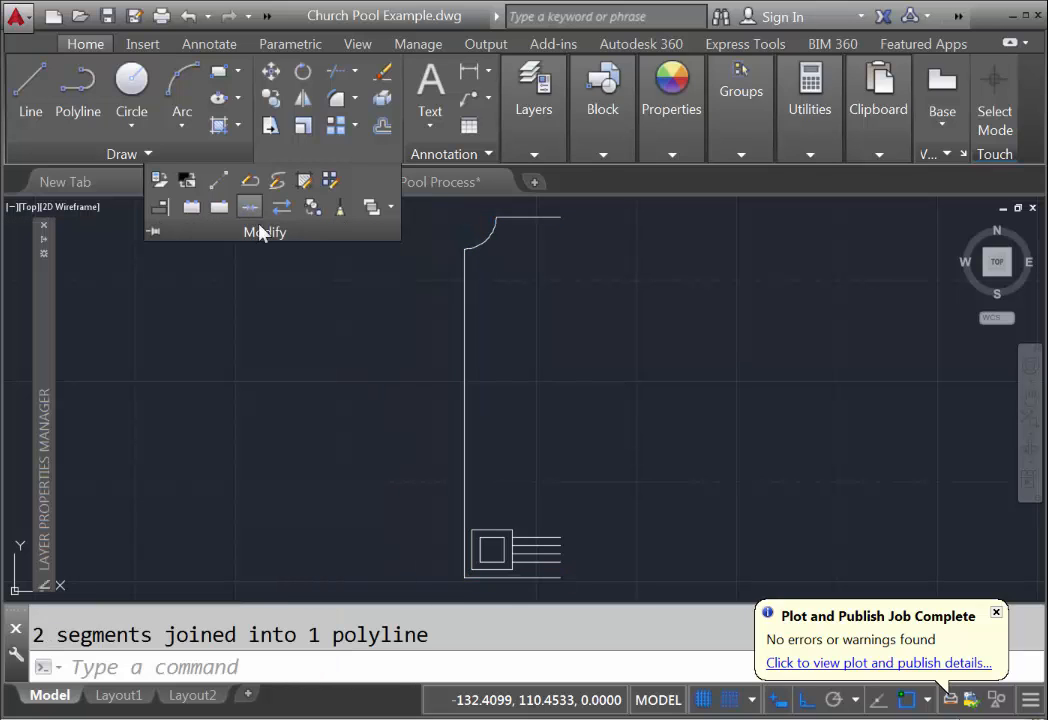
pyautogui.click(464, 299)
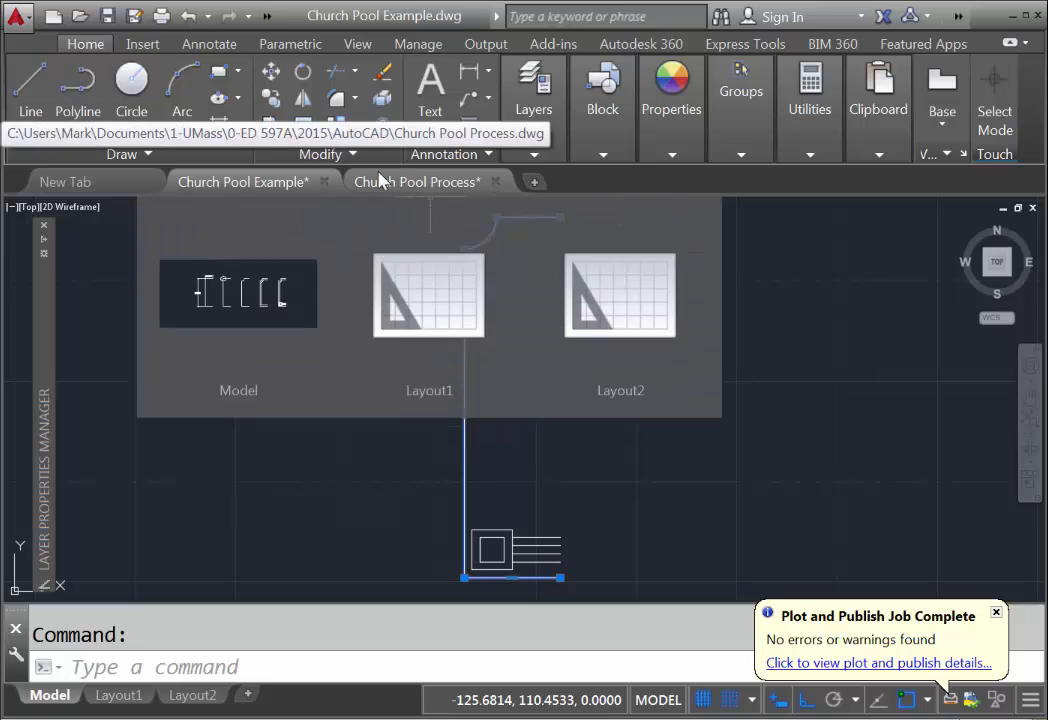
pyautogui.click(383, 127)
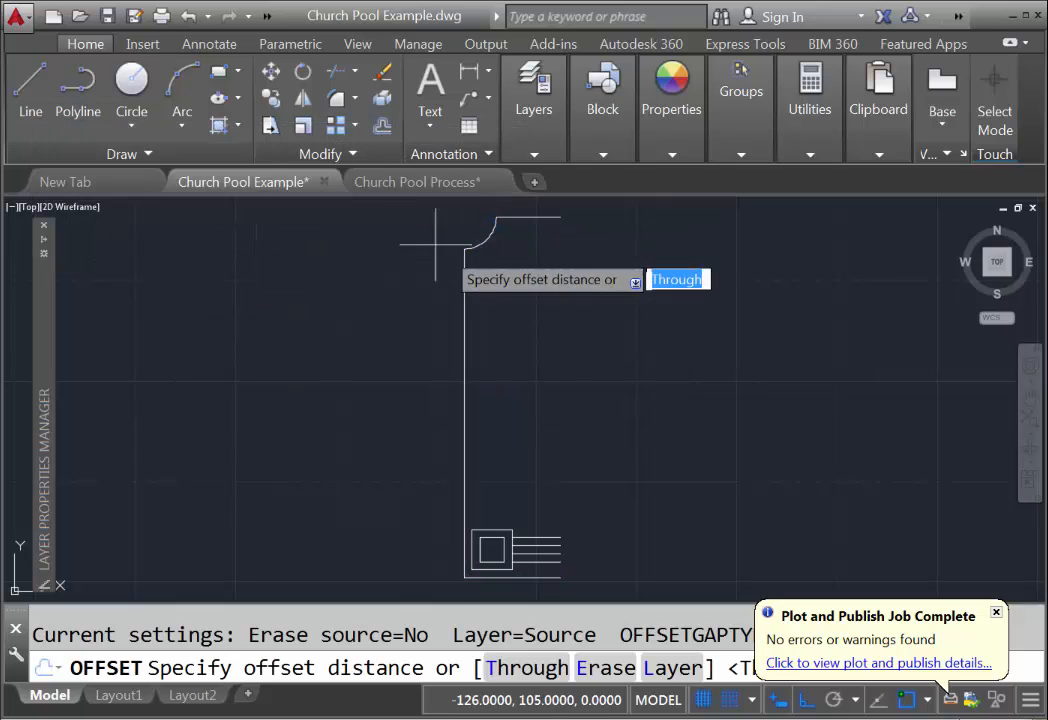
pyautogui.write('2')
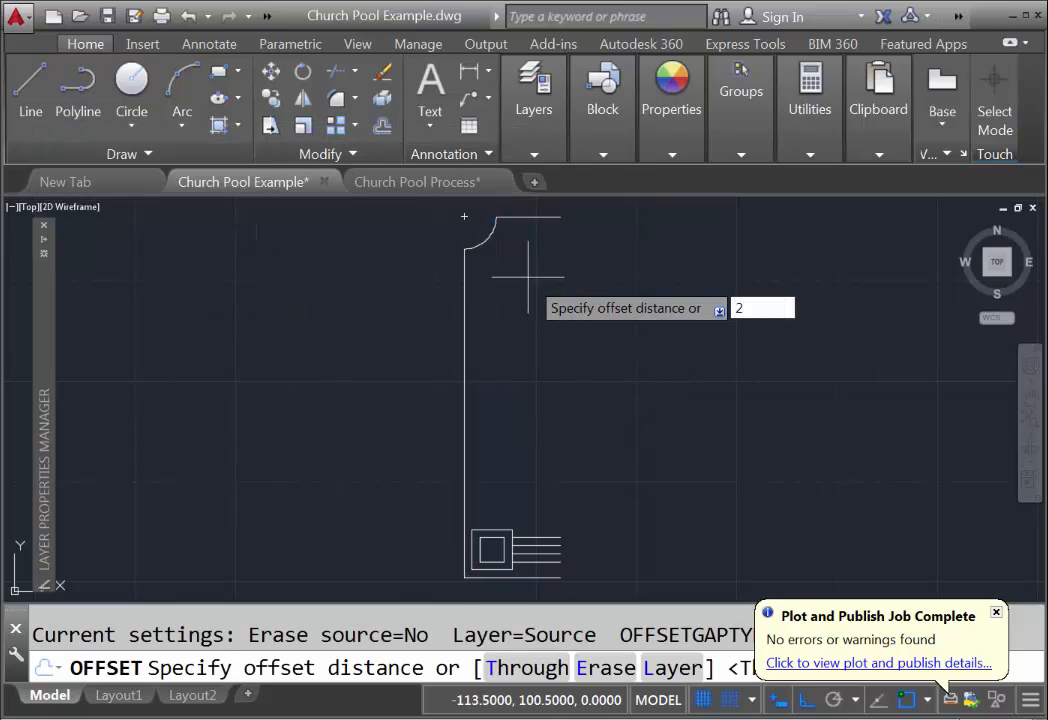
pyautogui.press('Return')
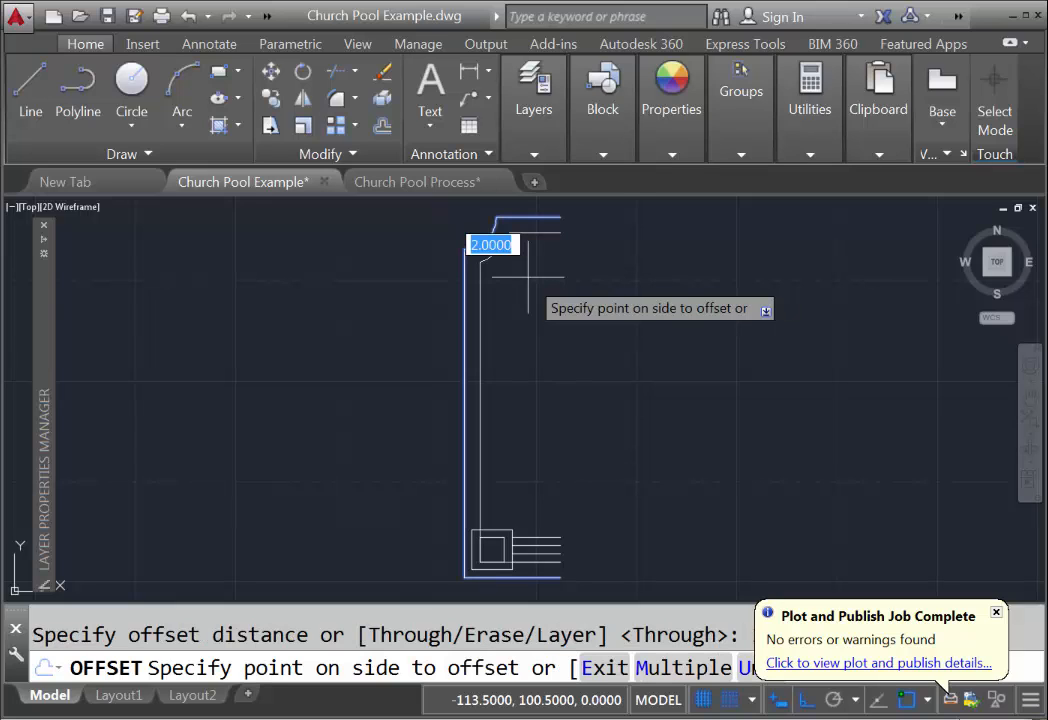
pyautogui.click(528, 278)
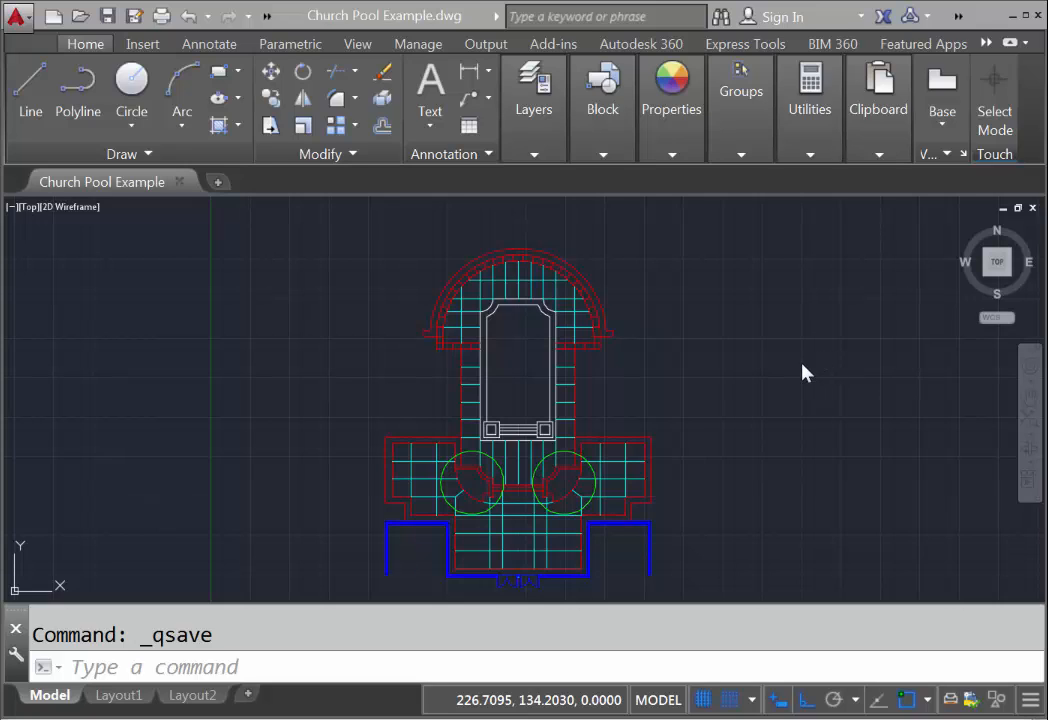
# - Create a new layer named Shrubs in the layer properties
pyautogui.click(536, 155)
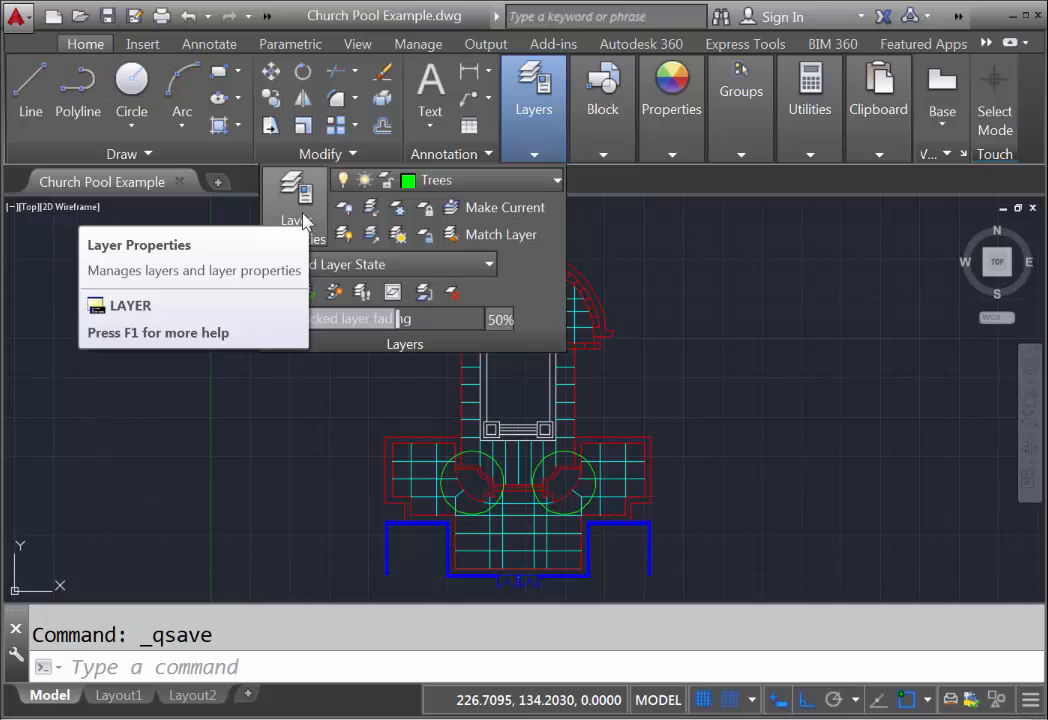
pyautogui.click(305, 220)
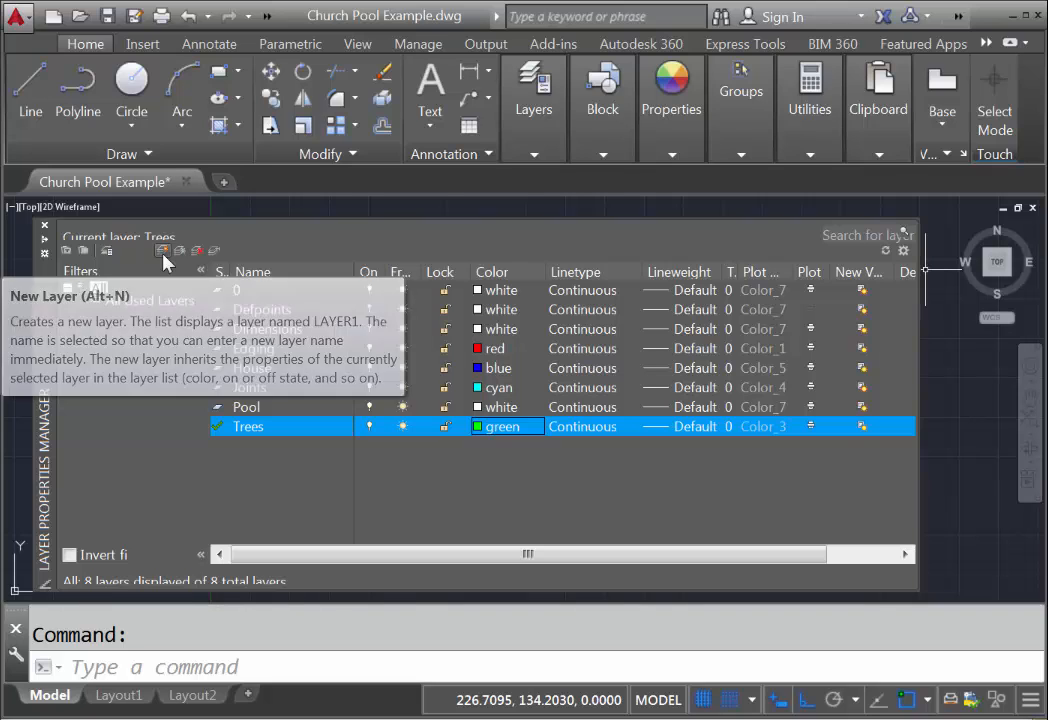
pyautogui.click(163, 255)
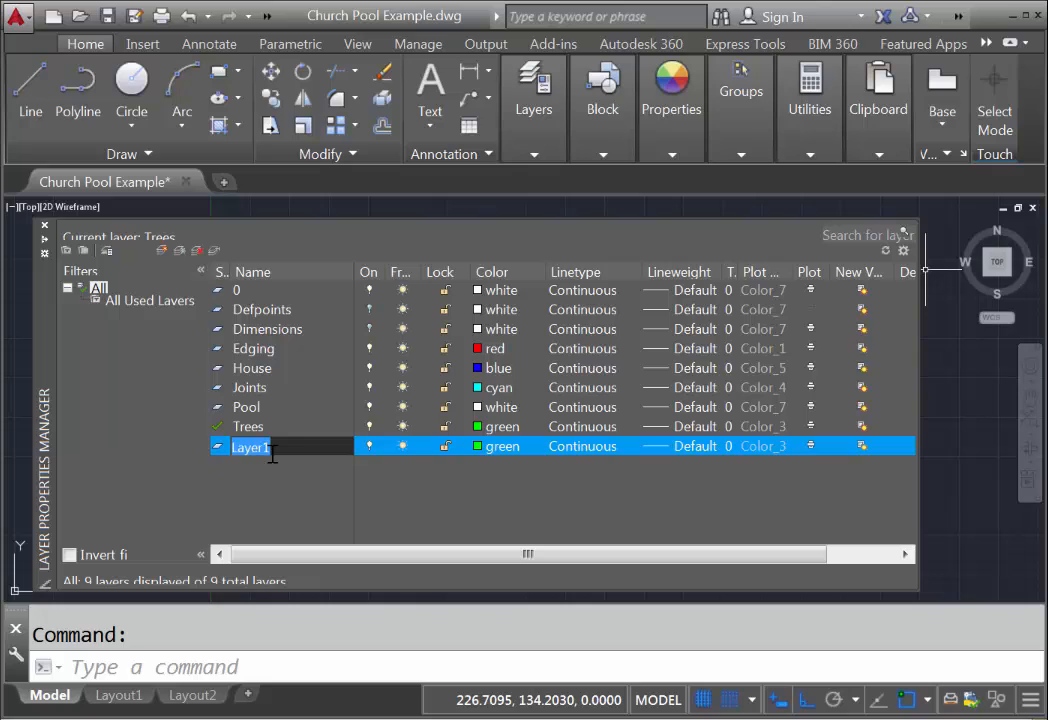
pyautogui.write('Shrubs')
pyautogui.press('Return')
# - Try yellow and cyan for the Shrubs layer, but settle on green as its colour
pyautogui.click(480, 447)
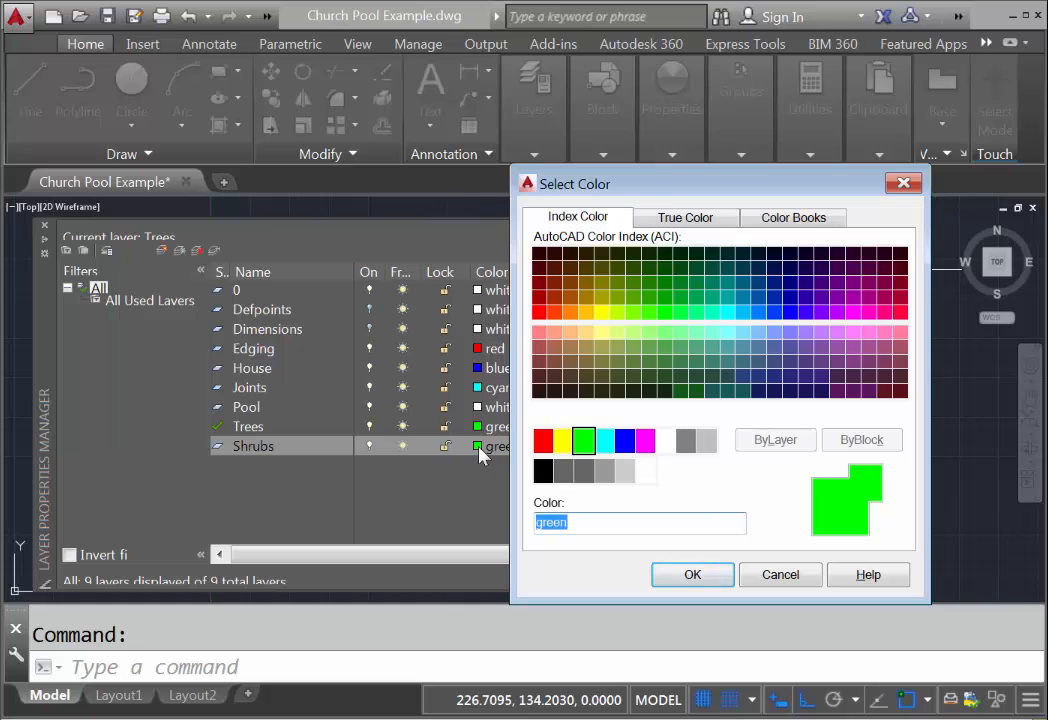
pyautogui.click(565, 446)
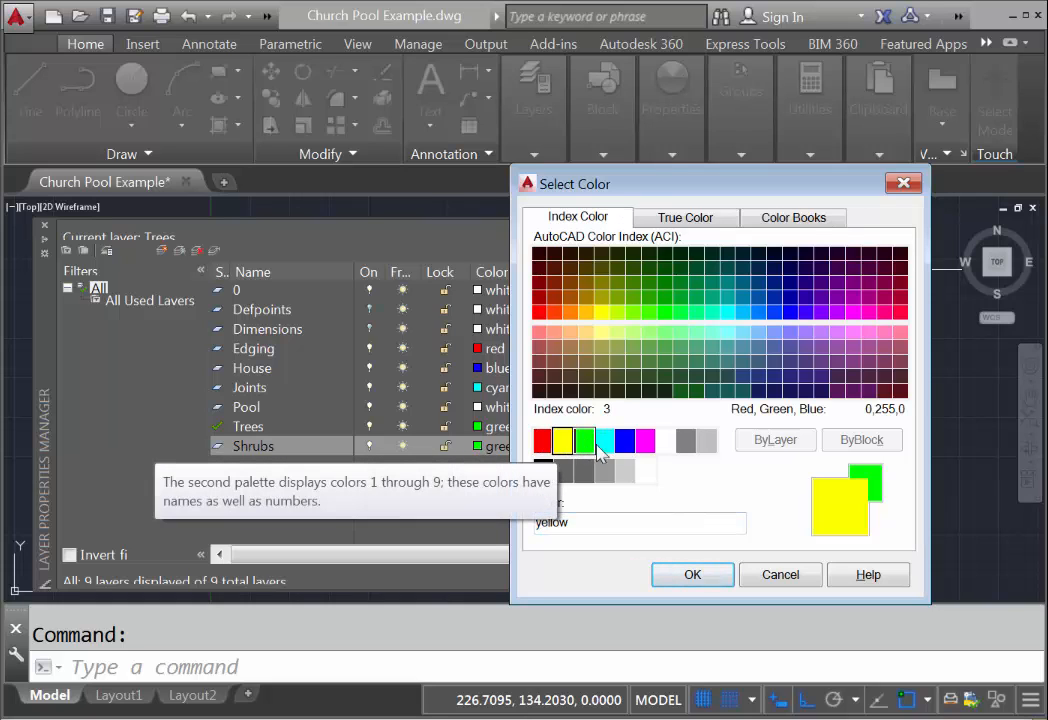
pyautogui.click(606, 443)
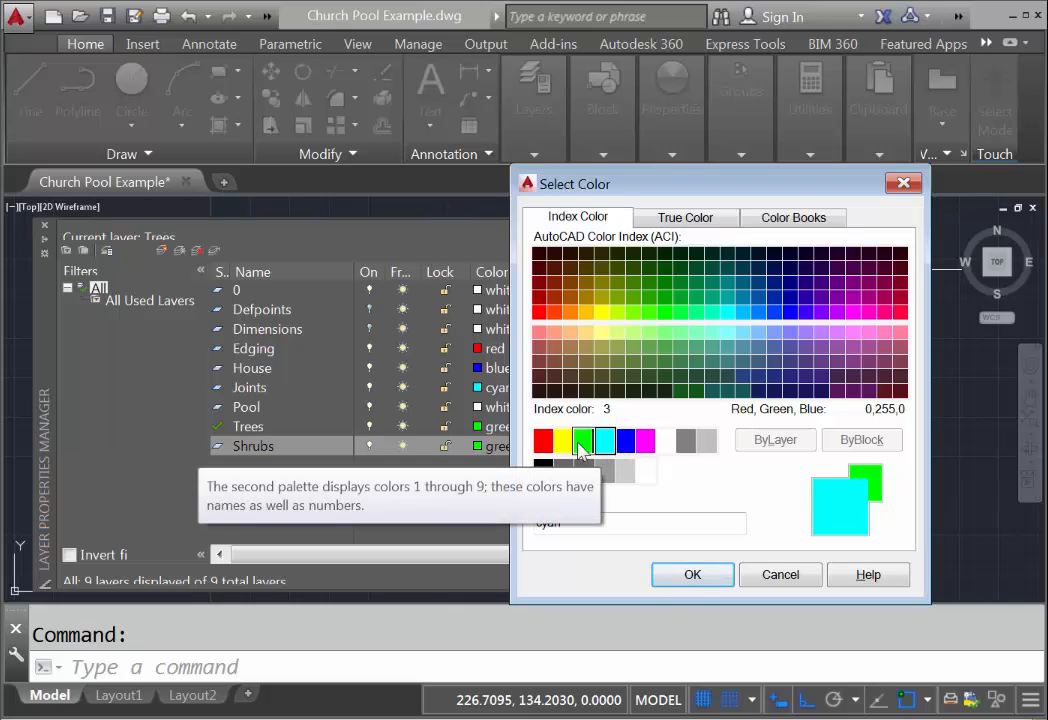
pyautogui.click(584, 443)
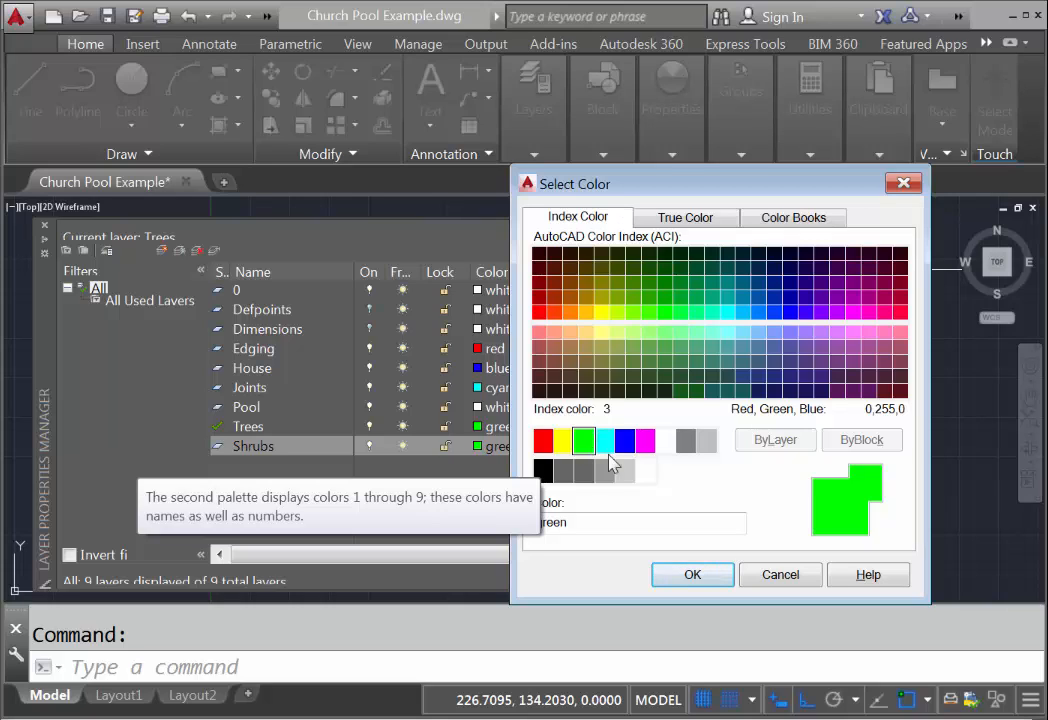
pyautogui.click(692, 577)
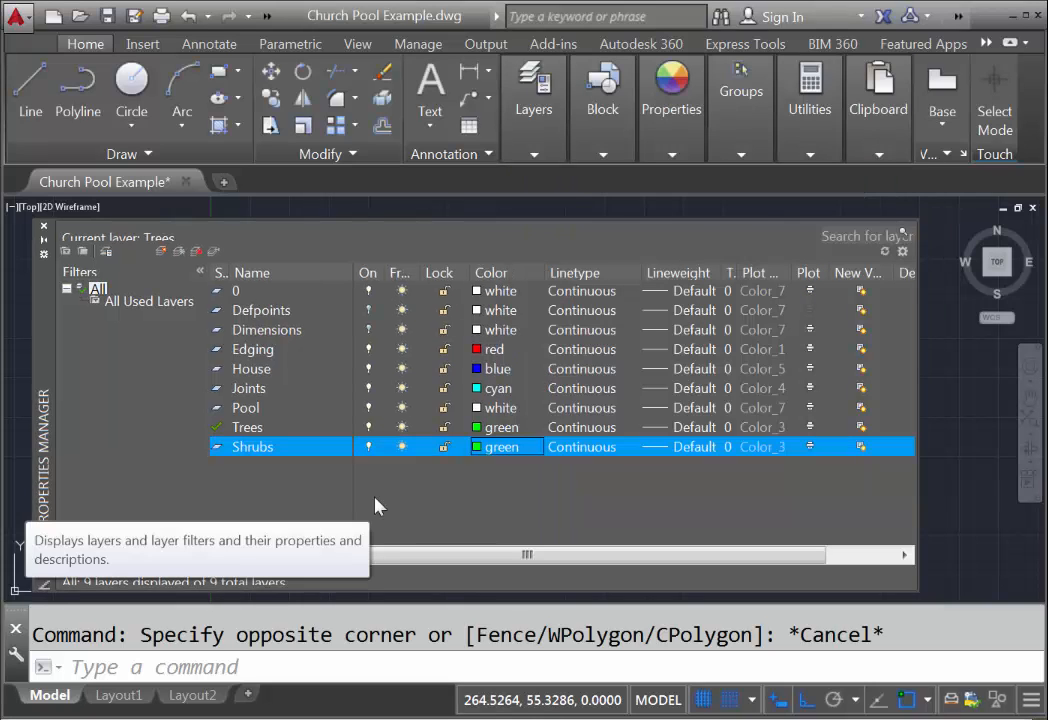
# - Lock the Trees layer and return to the drawing with nothing selected
pyautogui.click(445, 430)
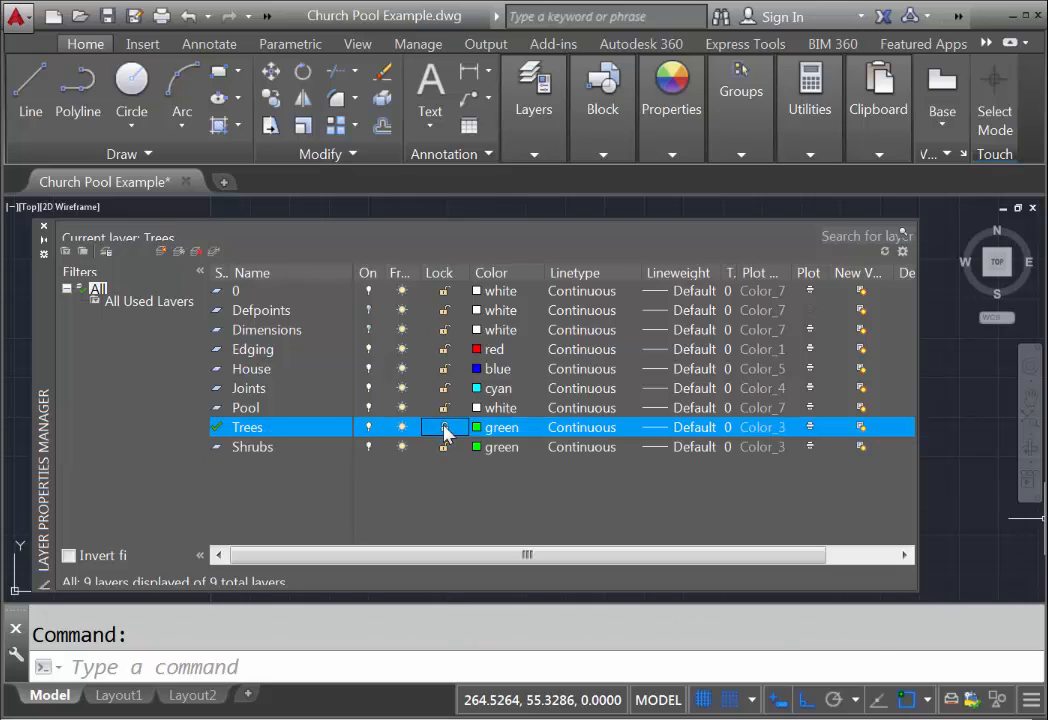
pyautogui.click(445, 430)
pyautogui.click(930, 430)
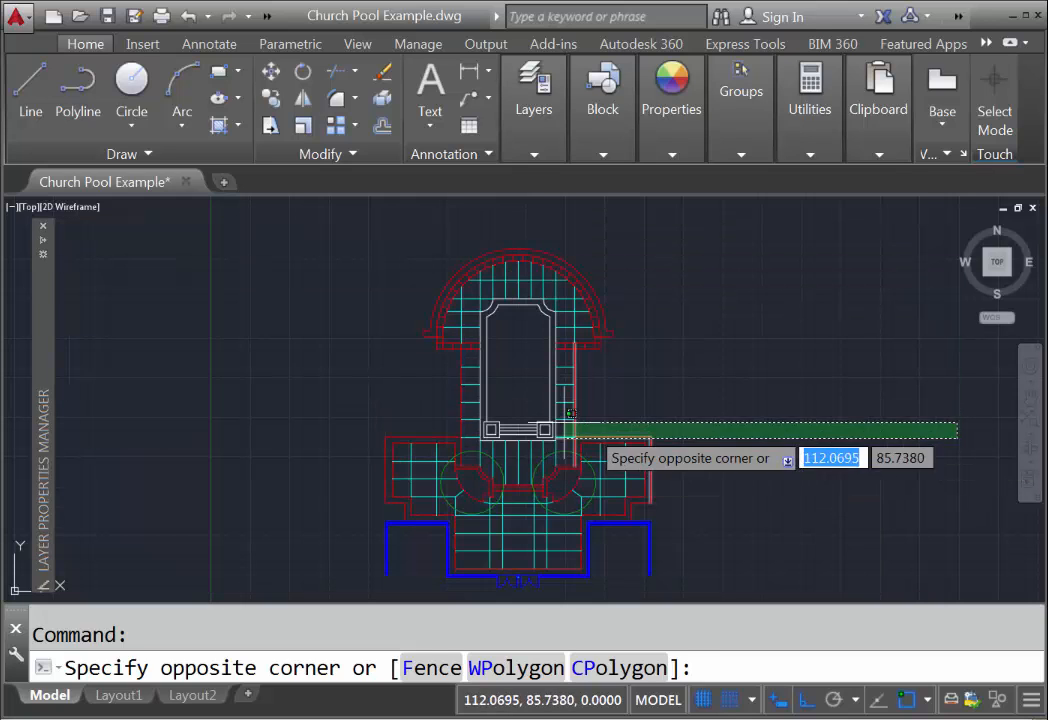
pyautogui.click(802, 430)
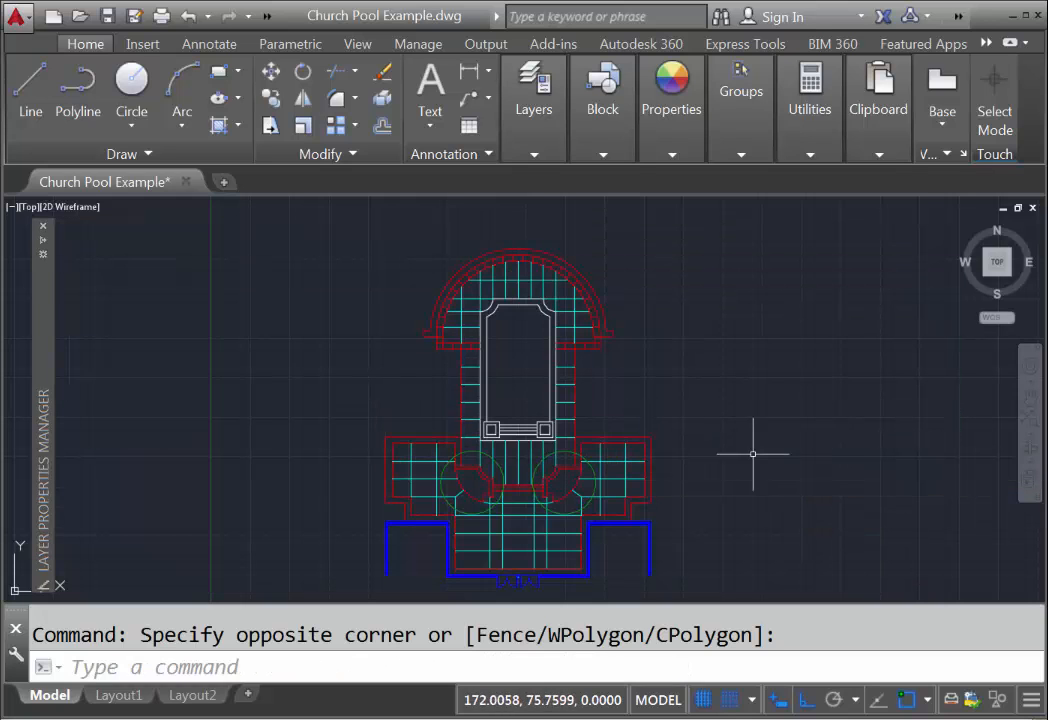
# - Try to move the left tree circle together with the two joint lines crossing its edge, and undo the move
pyautogui.scroll(3, 492, 500)
pyautogui.scroll(2, 492, 500)
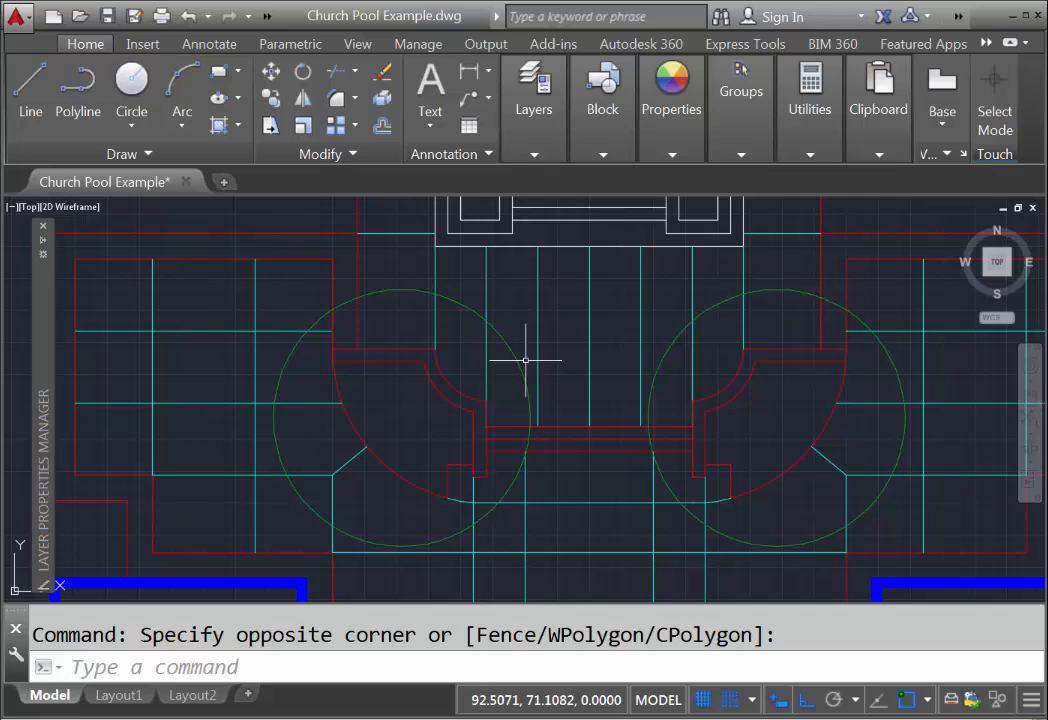
pyautogui.click(562, 370)
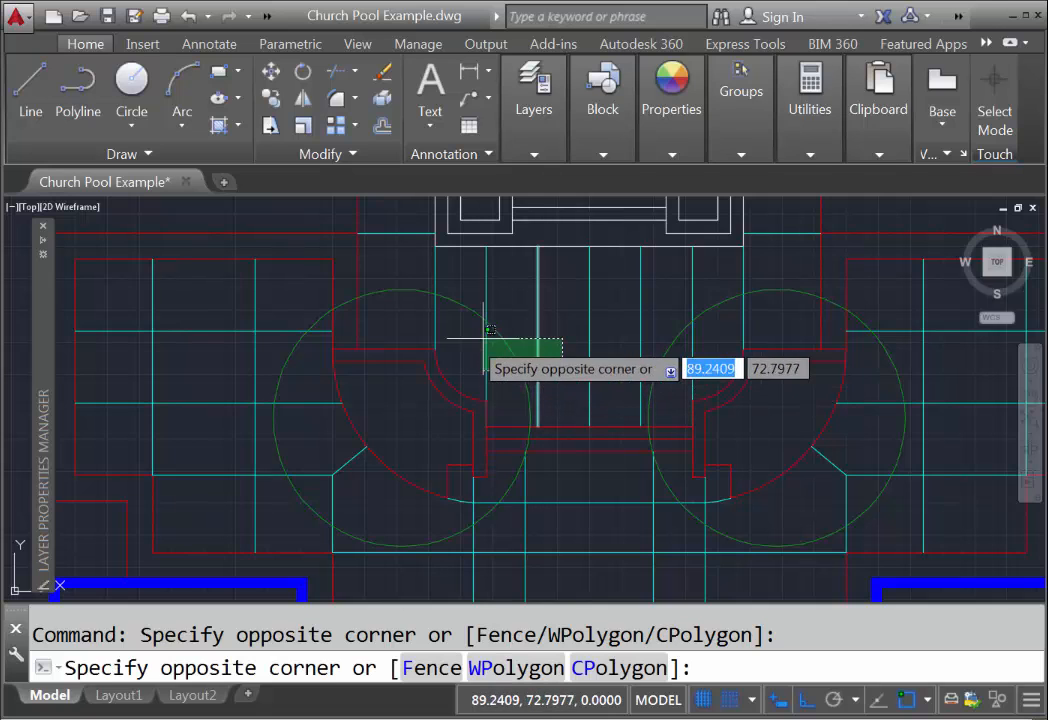
pyautogui.click(455, 296)
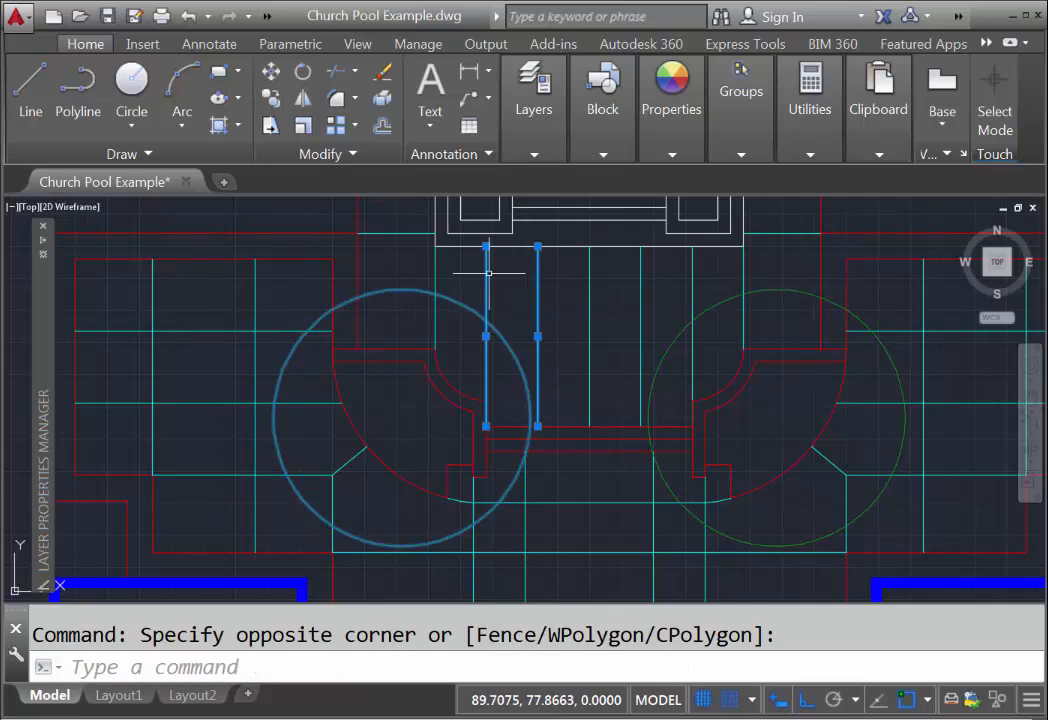
pyautogui.moveTo(494, 293); pyautogui.dragTo(477, 429)
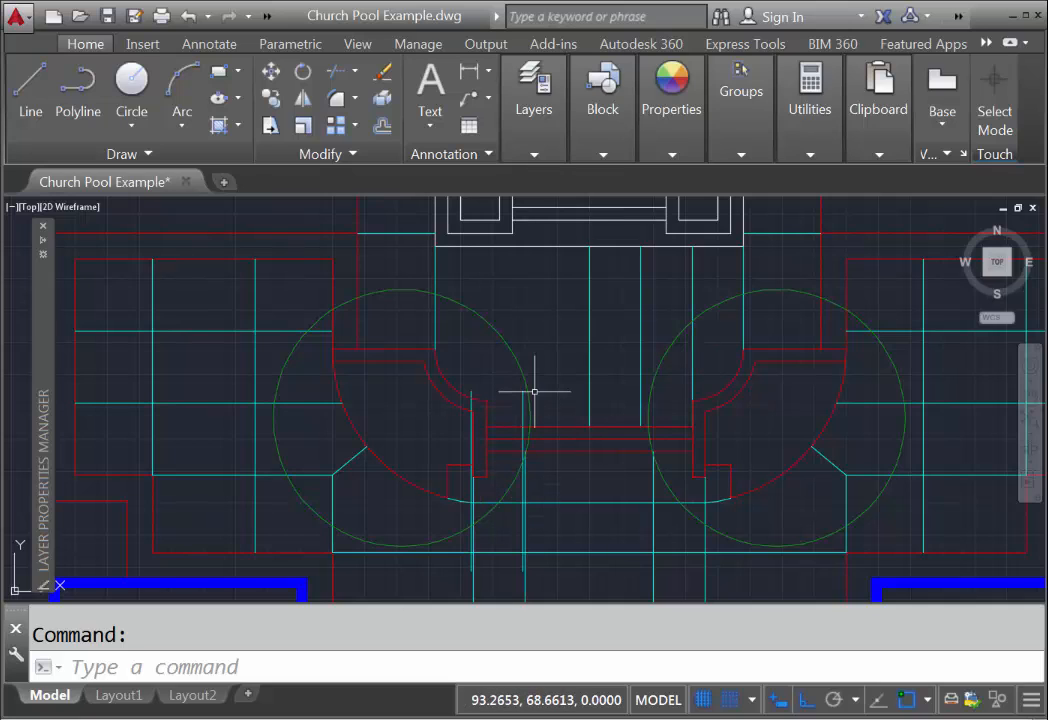
pyautogui.hotkey('ctrl', 'z')
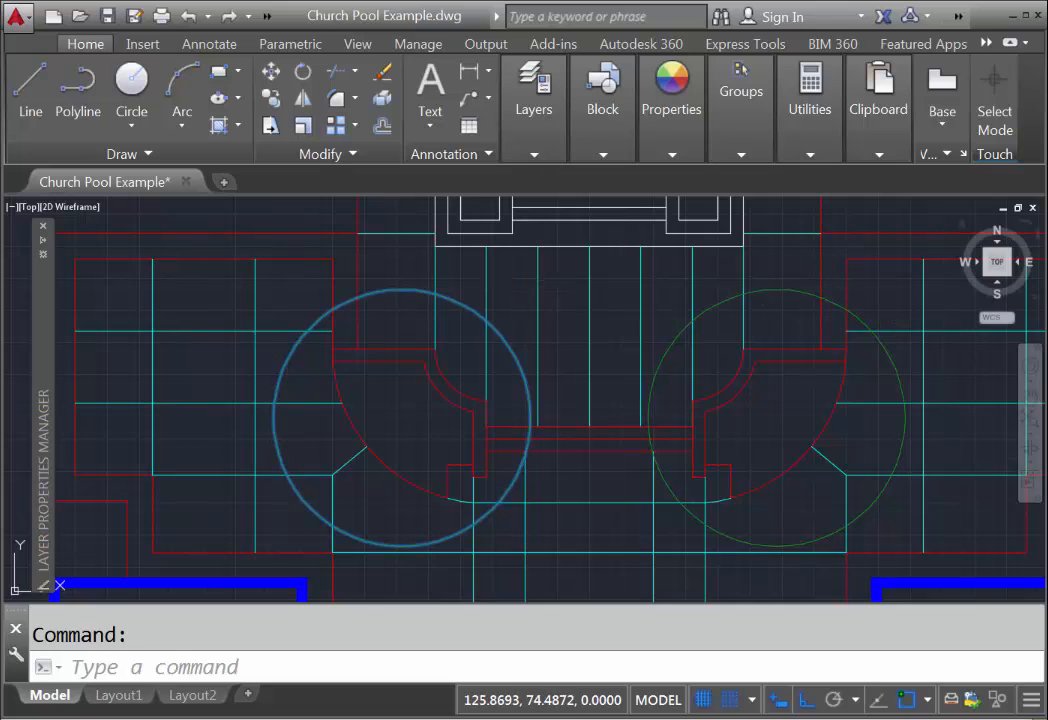
pyautogui.press('Escape')
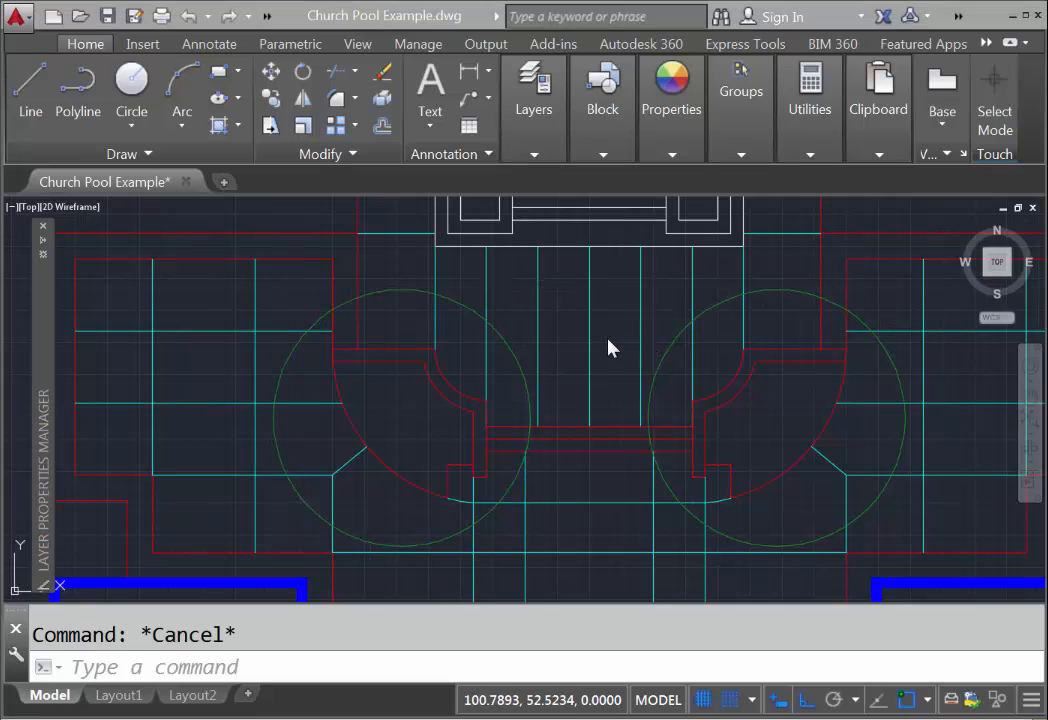
pyautogui.scroll(4, 605, 335)
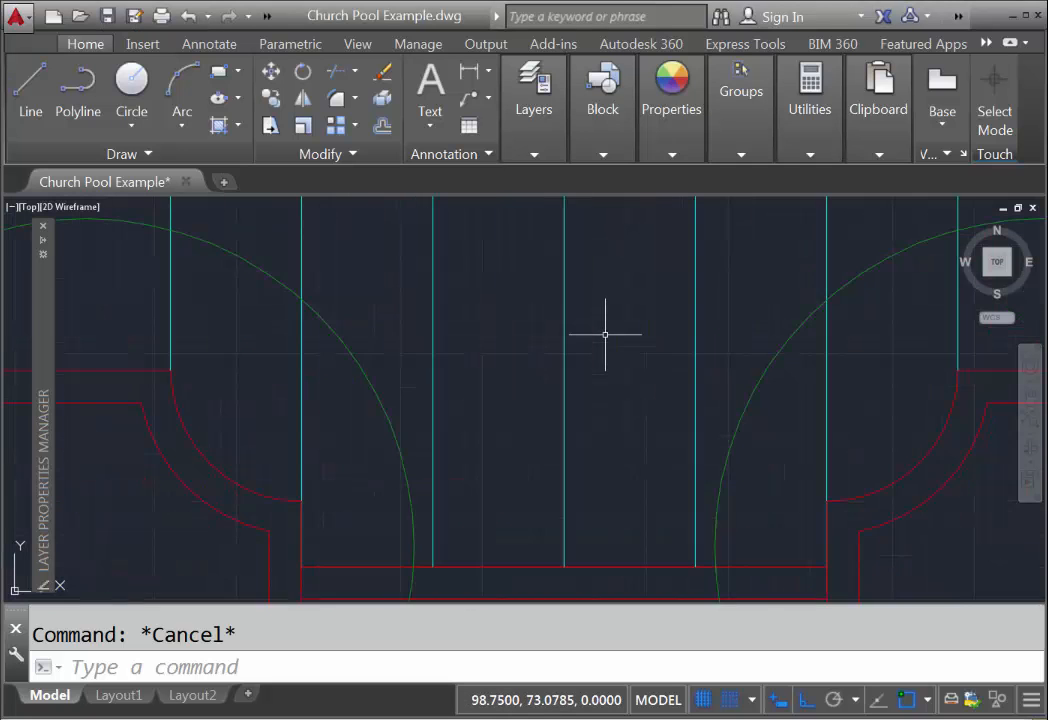
pyautogui.scroll(-4, 605, 335)
pyautogui.scroll(3, 606, 281)
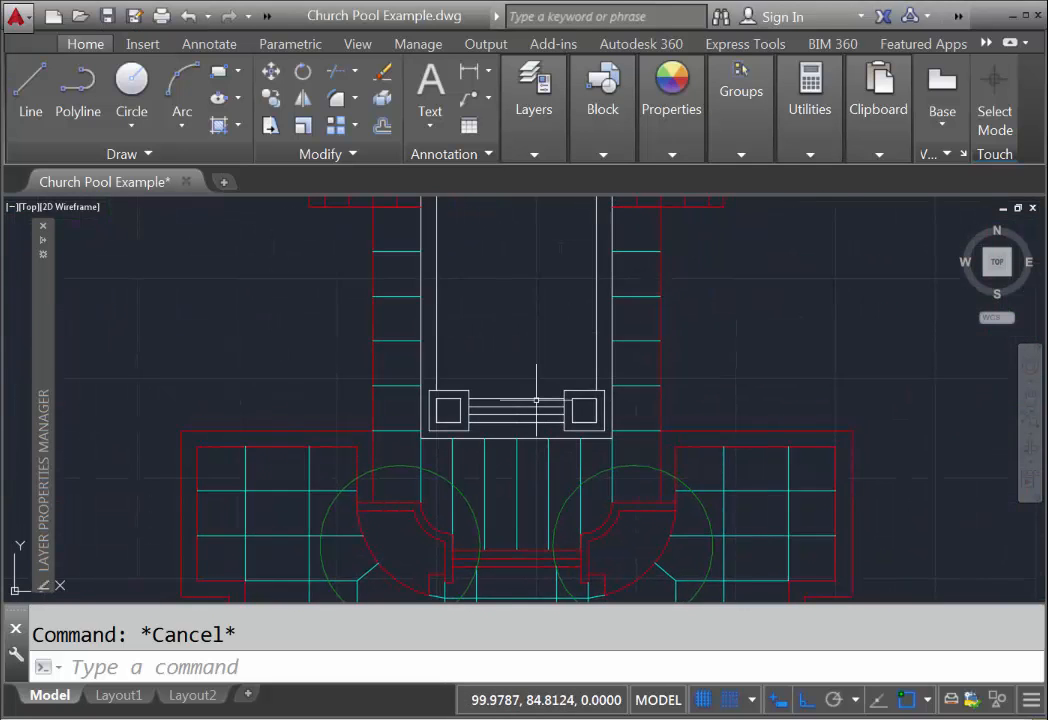
pyautogui.scroll(-2, 536, 400)
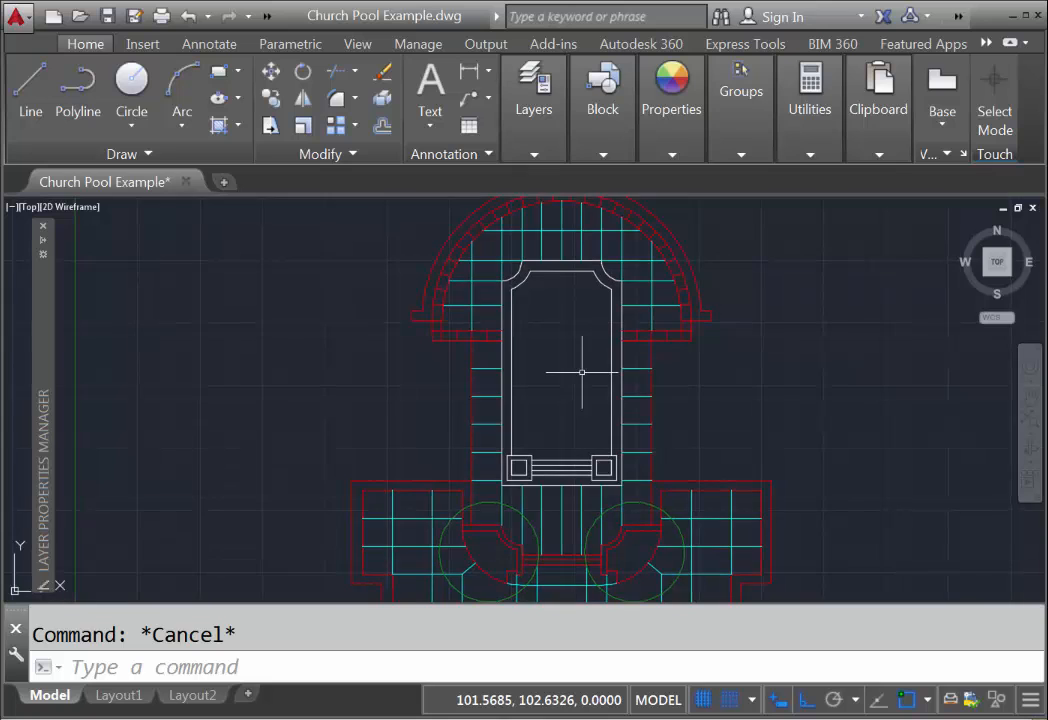
pyautogui.scroll(-2, 578, 370)
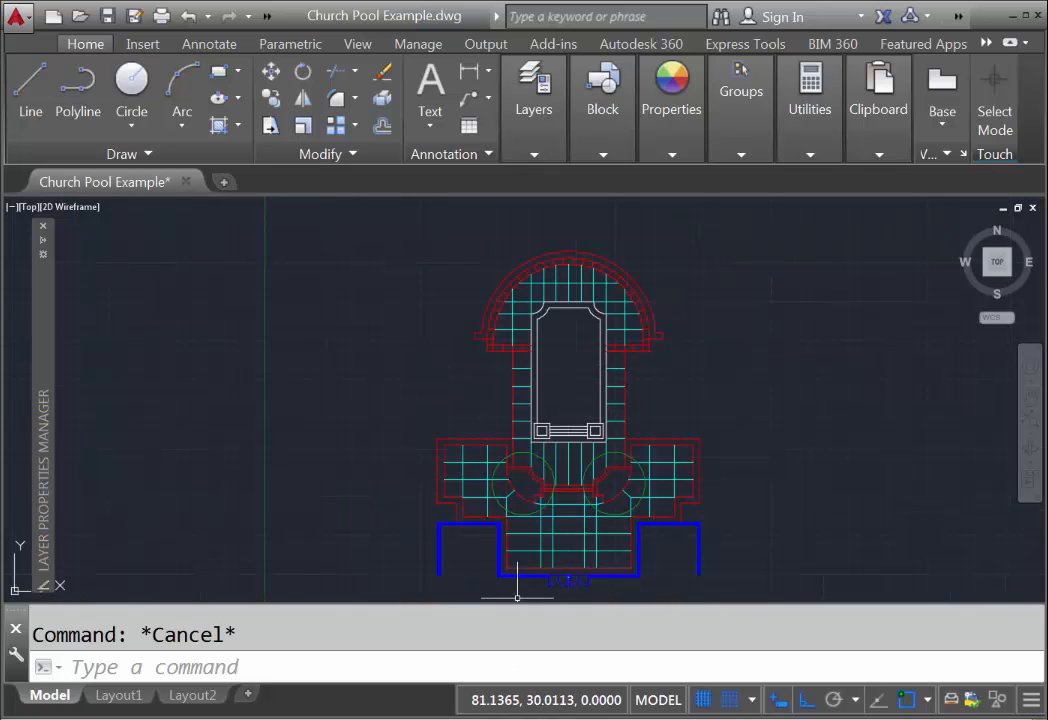
pyautogui.hotkey('alt', 'Tab')
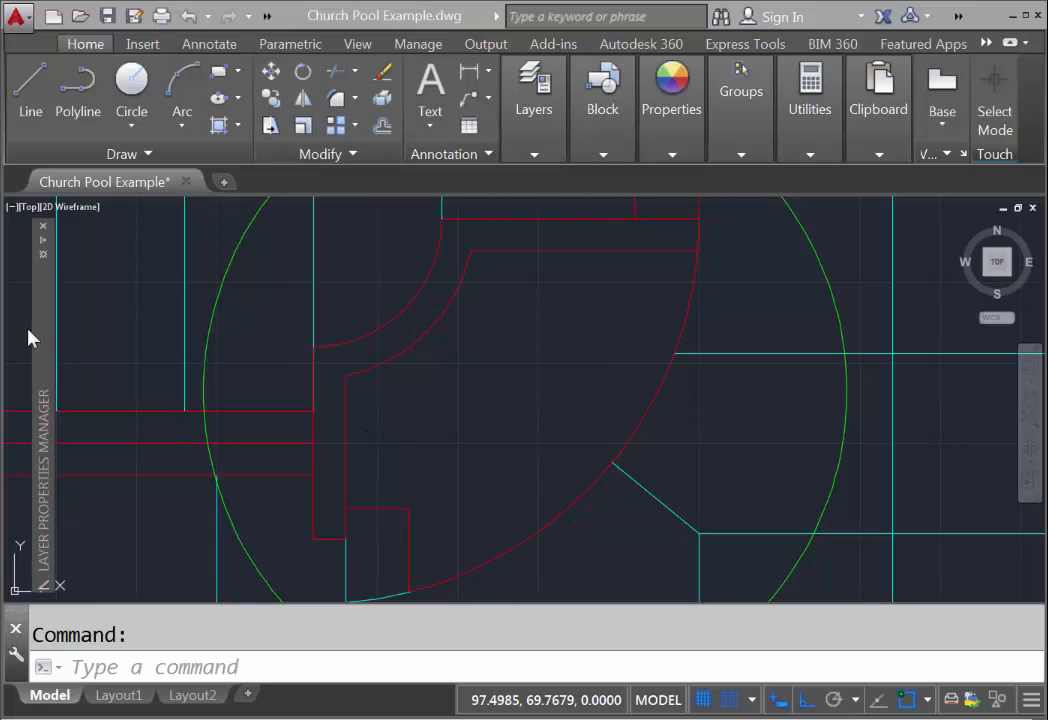
# - Make Shrubs the current layer and leave nothing selected in the drawing
pyautogui.moveTo(40, 337)
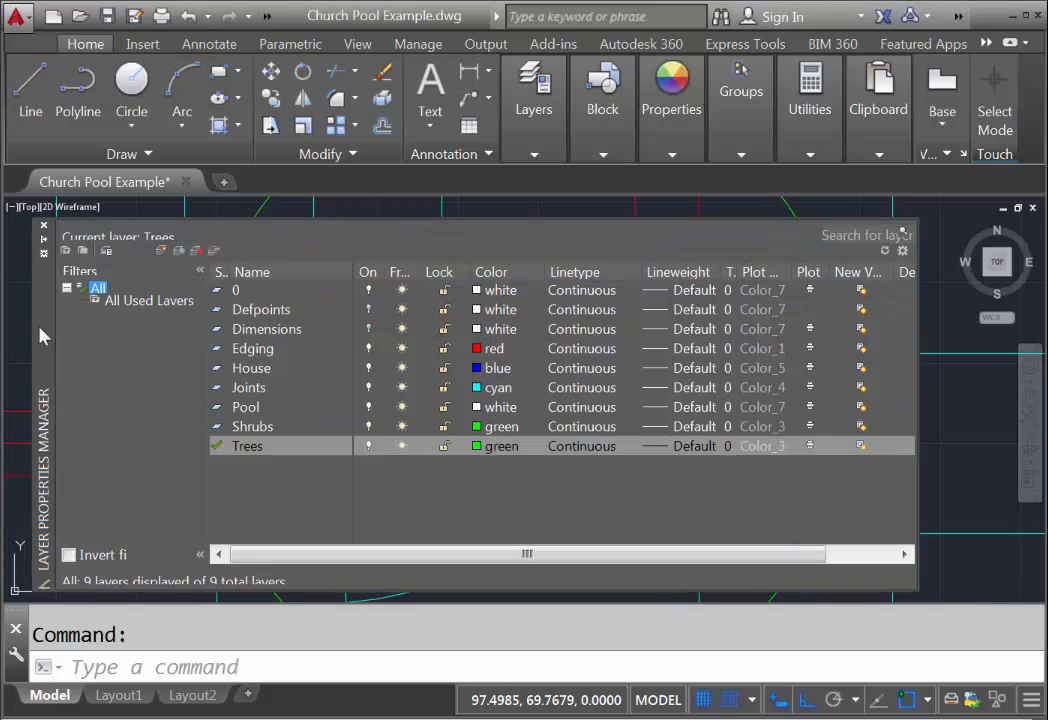
pyautogui.doubleClick(265, 432)
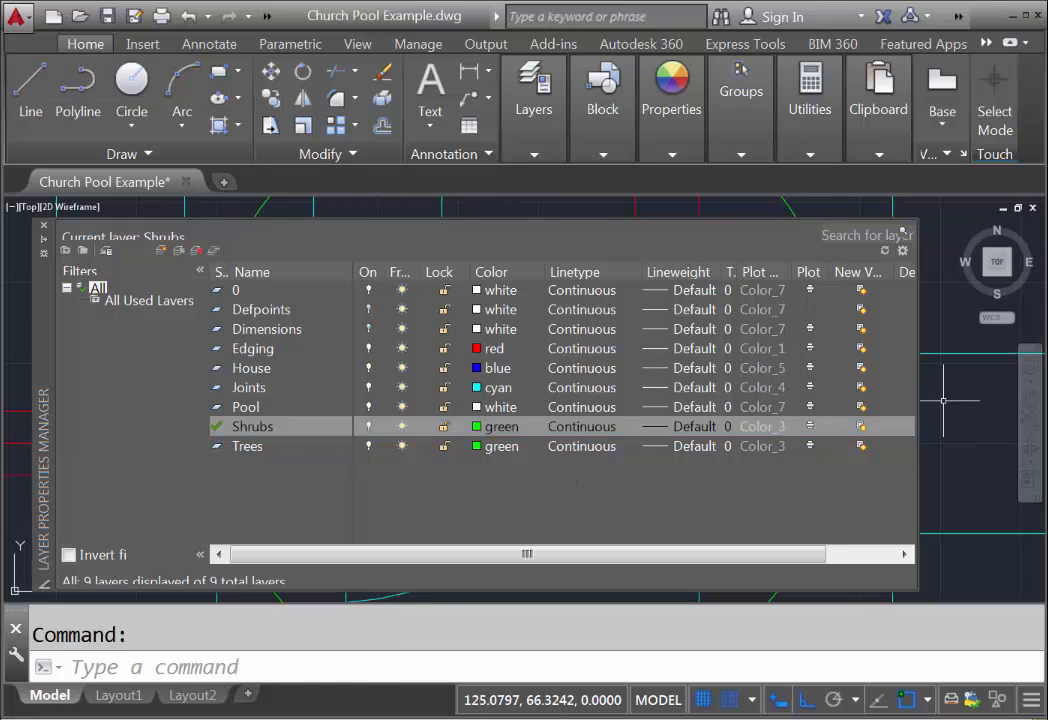
pyautogui.click(943, 383)
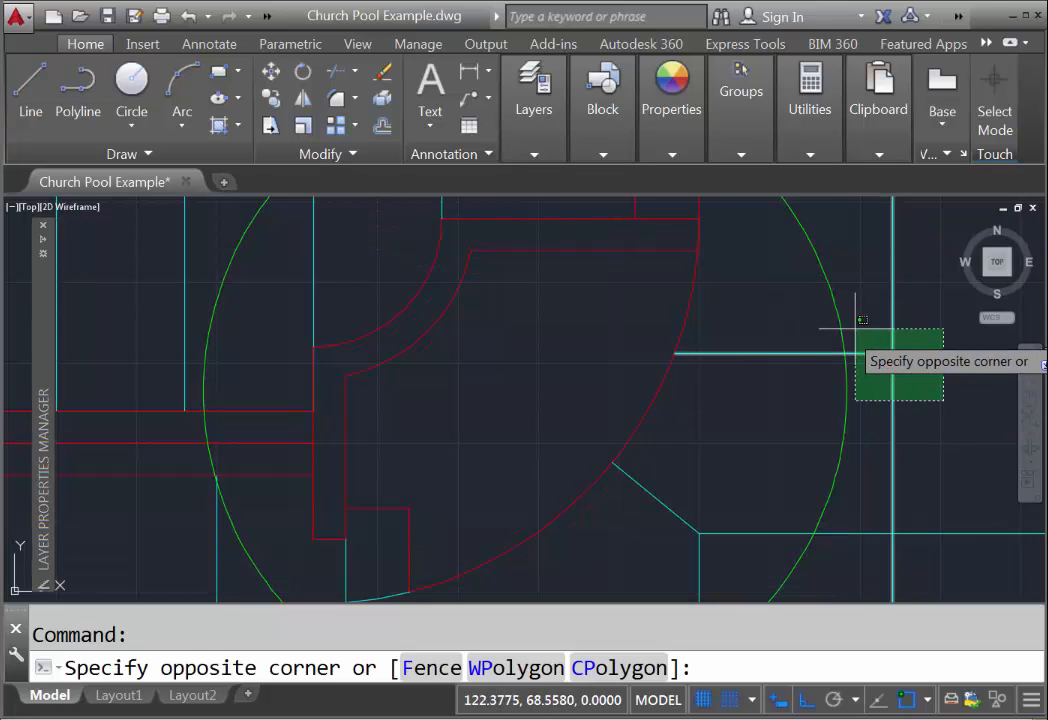
pyautogui.click(796, 327)
pyautogui.press('Escape')
# - Draw a freehand revision cloud around the planting bed inside the right tree circle, with arc lengths of 0.5 minimum and 1.0 maximum
pyautogui.click(125, 153)
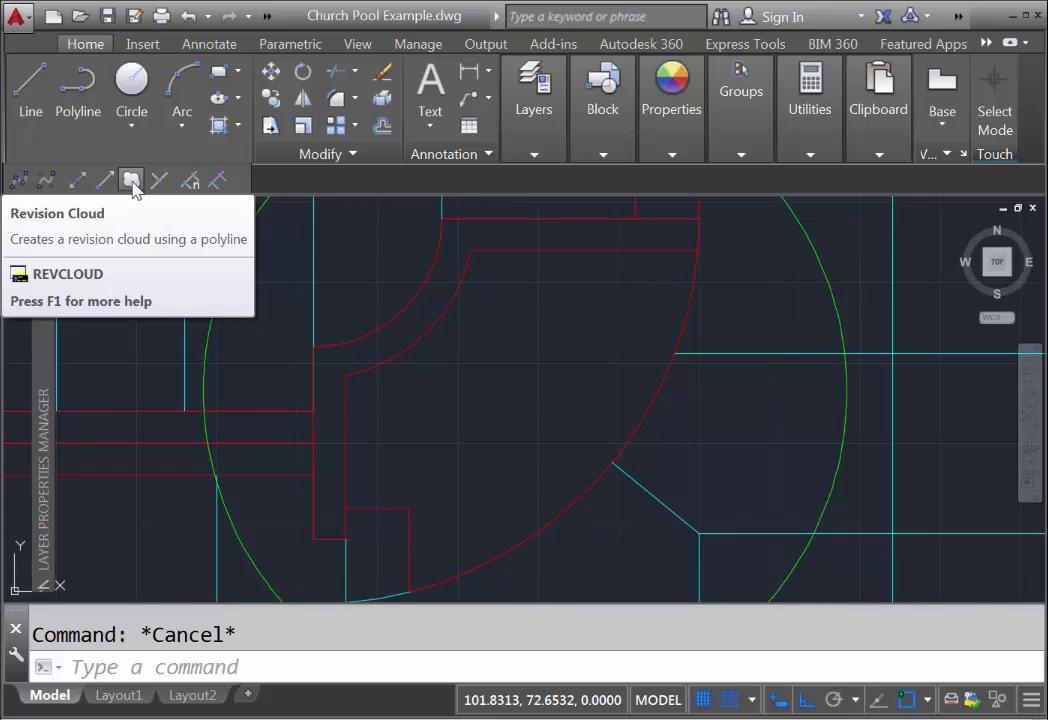
pyautogui.click(132, 181)
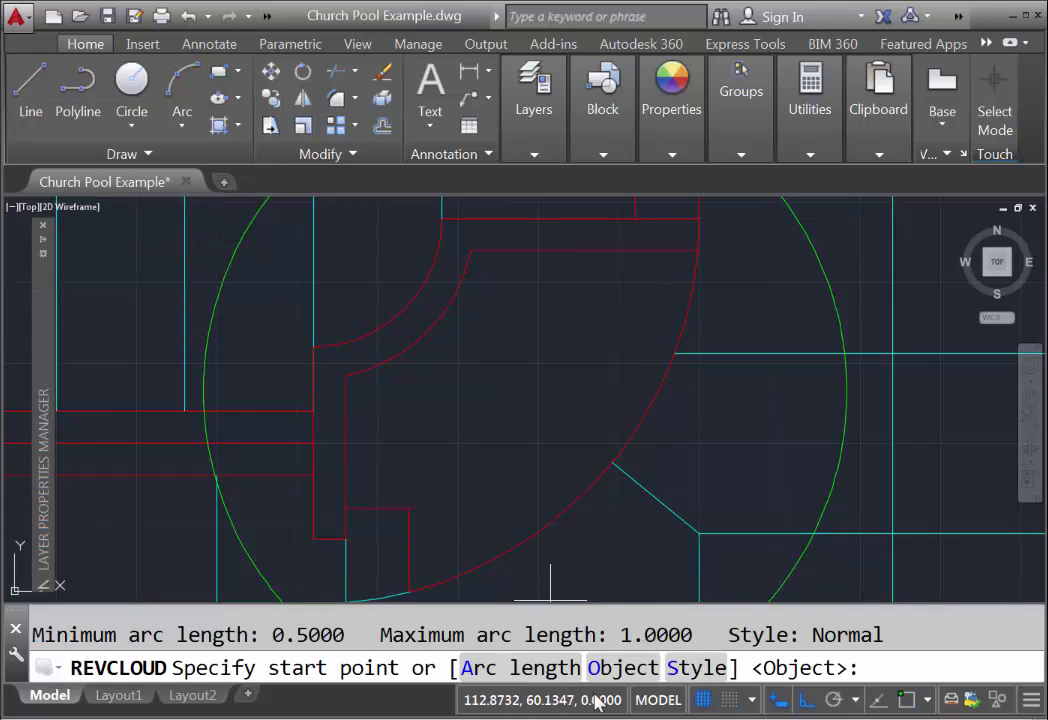
pyautogui.click(530, 668)
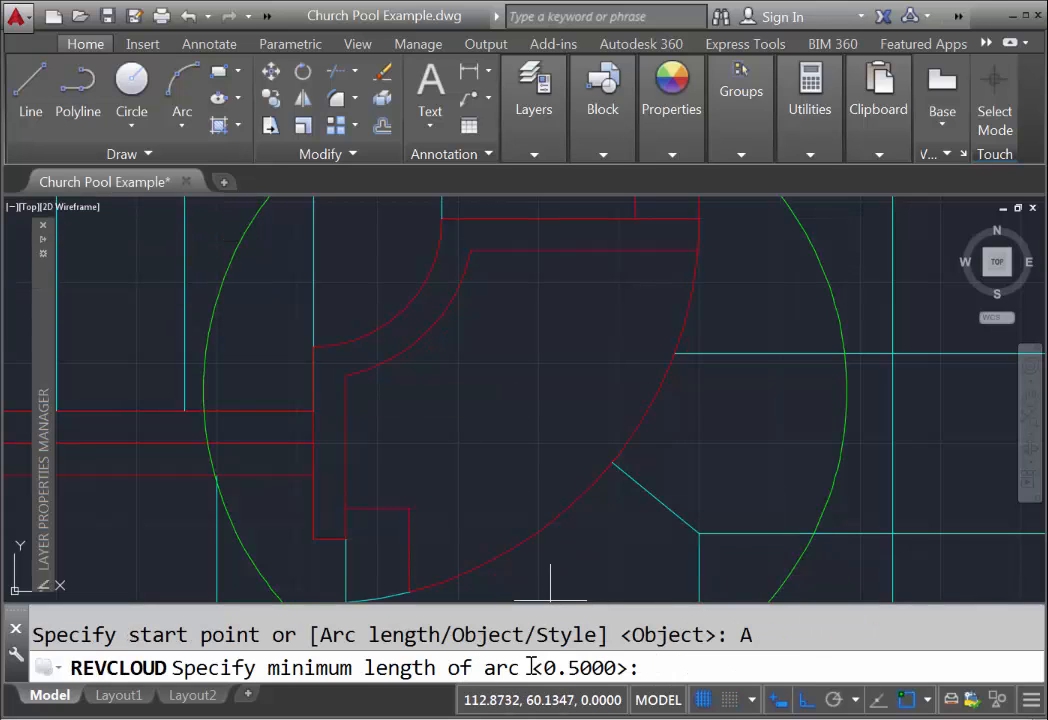
pyautogui.rightClick(678, 668)
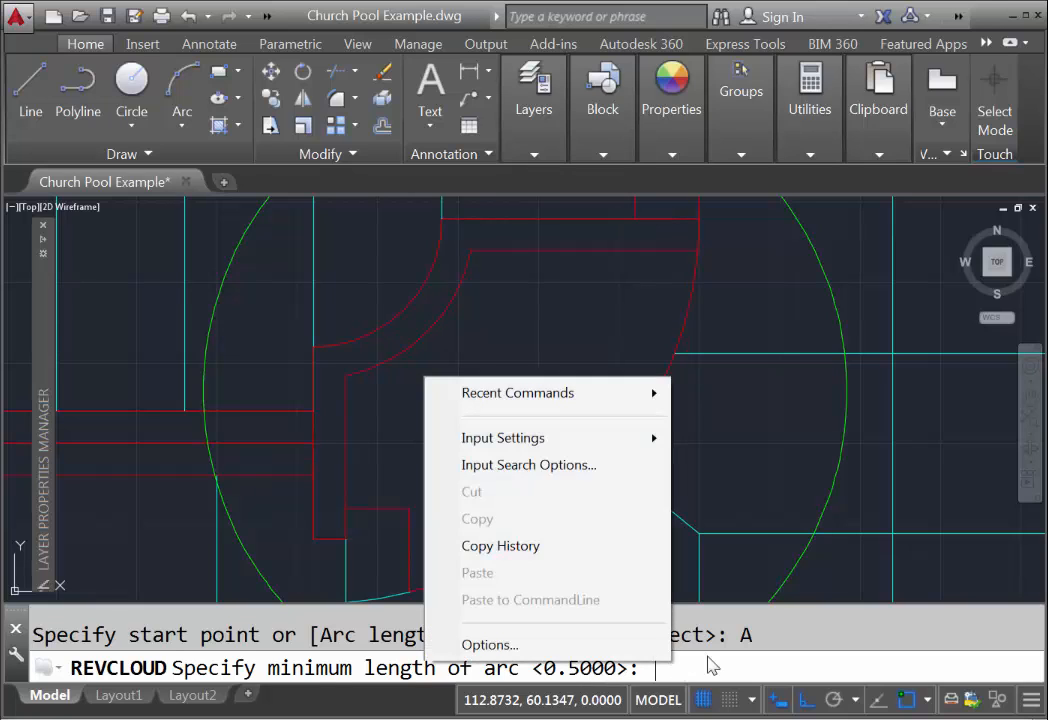
pyautogui.click(710, 664)
pyautogui.press('Return')
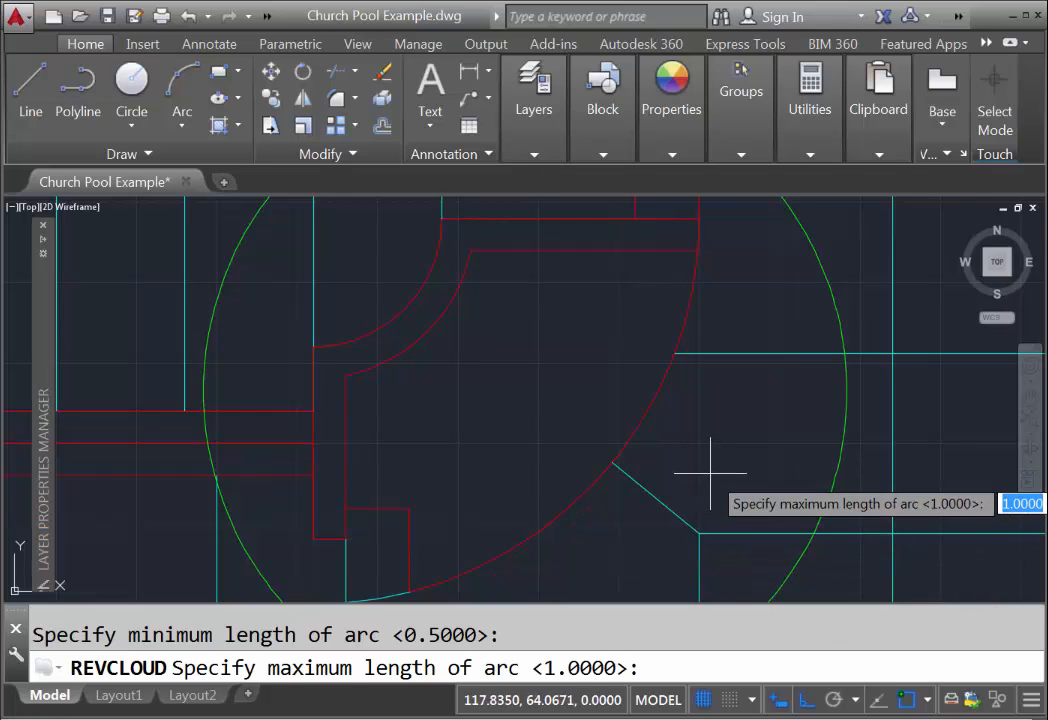
pyautogui.press('Return')
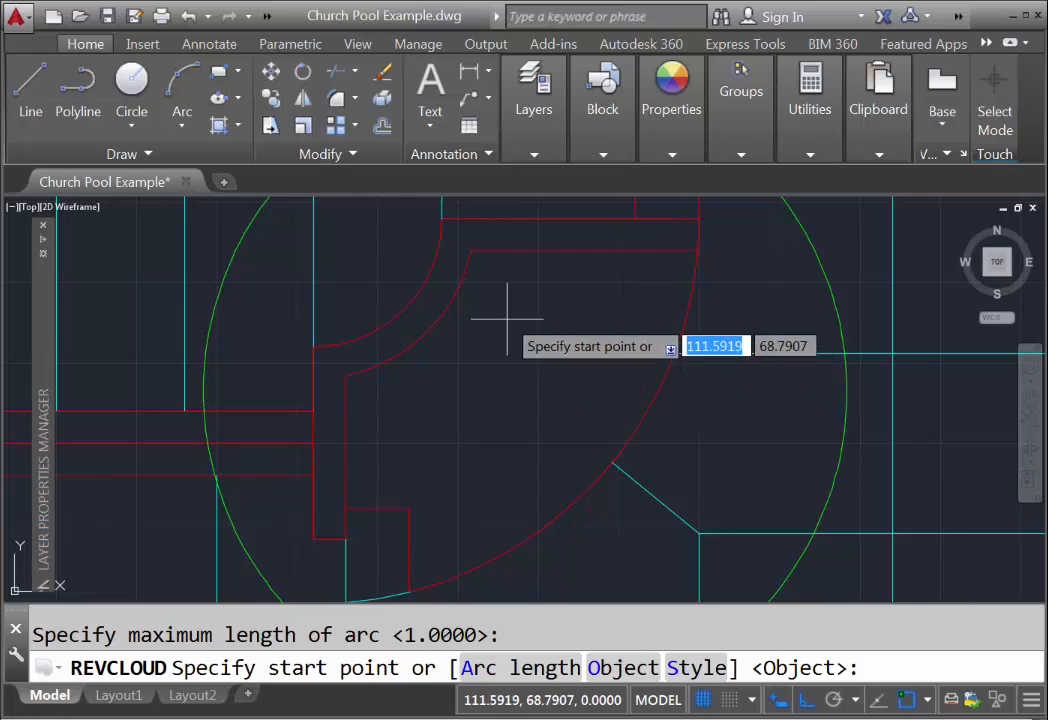
pyautogui.click(489, 272)
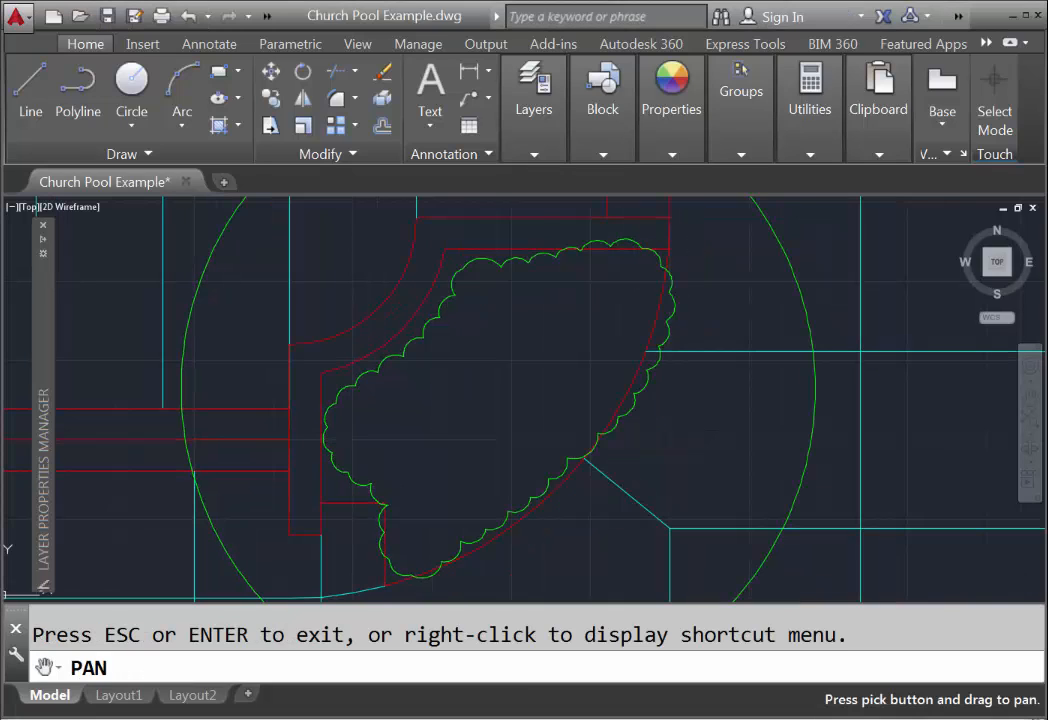
# - Offset the inner square of the pool's lower-right corner planter 0.2 inward
pyautogui.moveTo(705, 246); pyautogui.dragTo(748, 719)
pyautogui.moveTo(481, 368)
pyautogui.mouseDown()
pyautogui.moveTo(575, 402)
pyautogui.moveTo(675, 404)
pyautogui.mouseUp()
pyautogui.scroll(2, 550, 375)
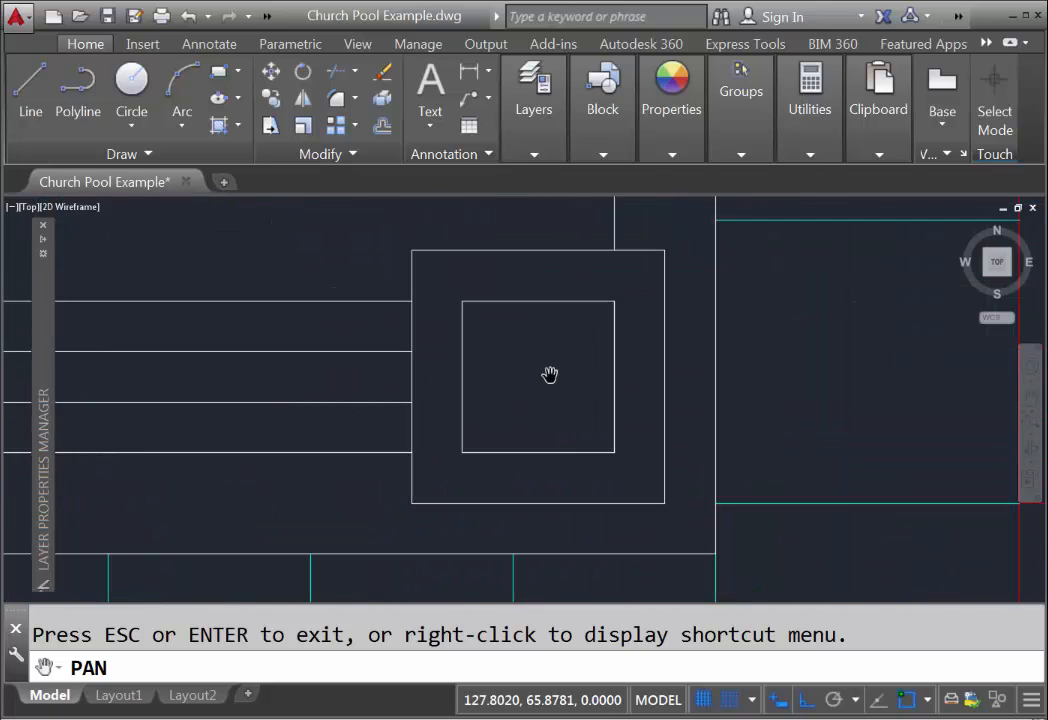
pyautogui.scroll(2, 550, 375)
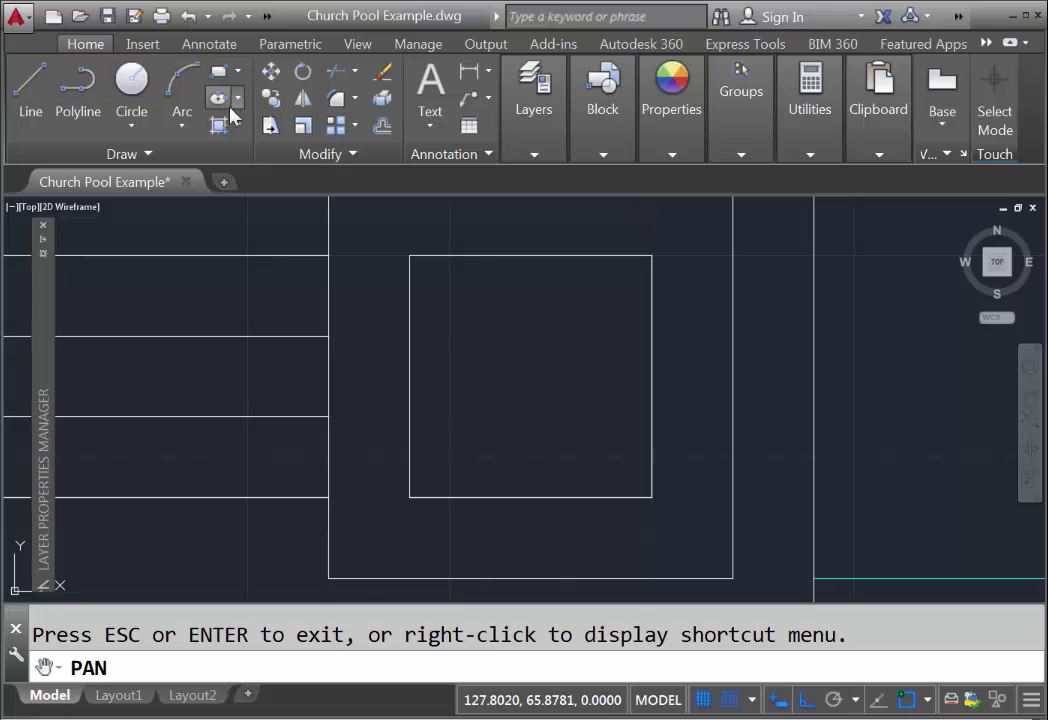
pyautogui.click(381, 125)
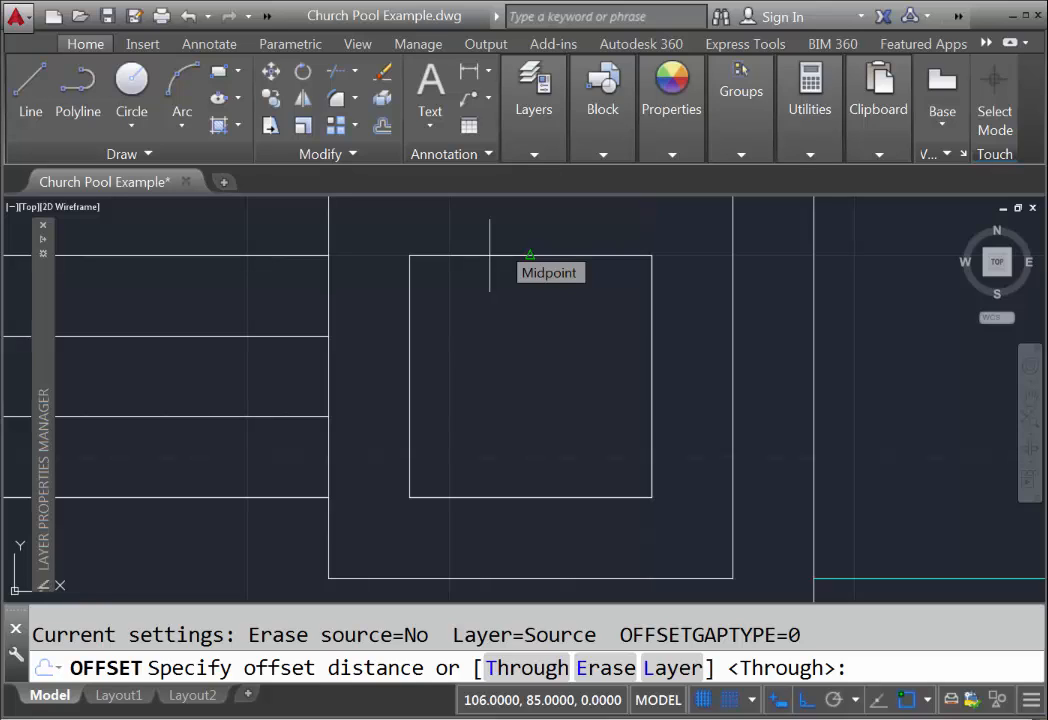
pyautogui.write('.2')
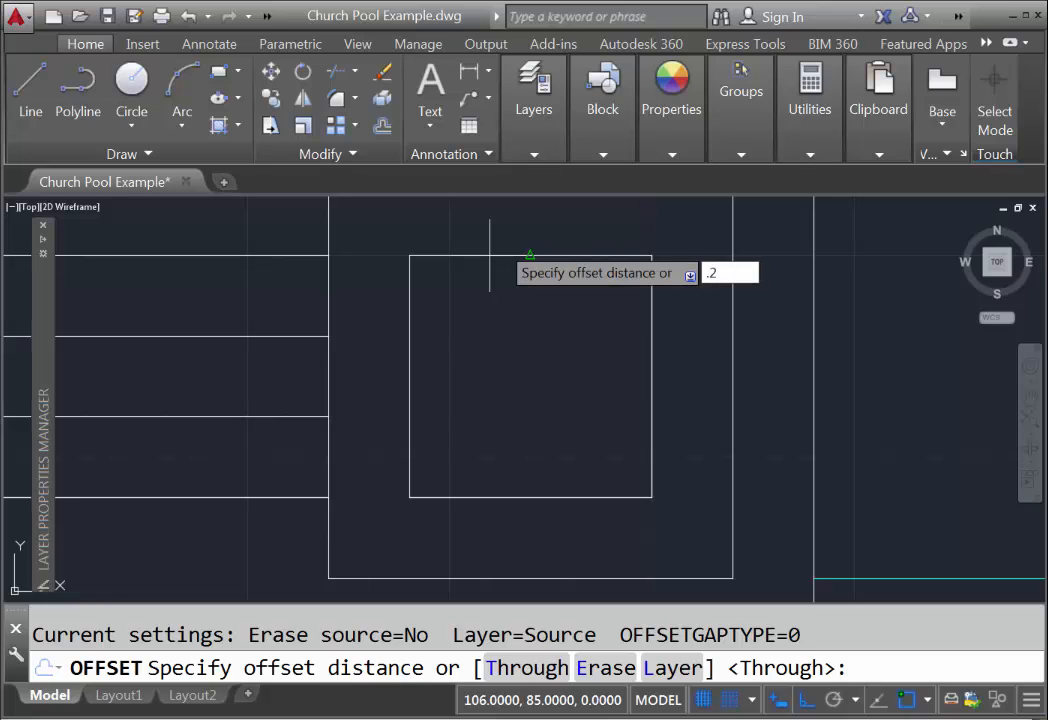
pyautogui.press('Return')
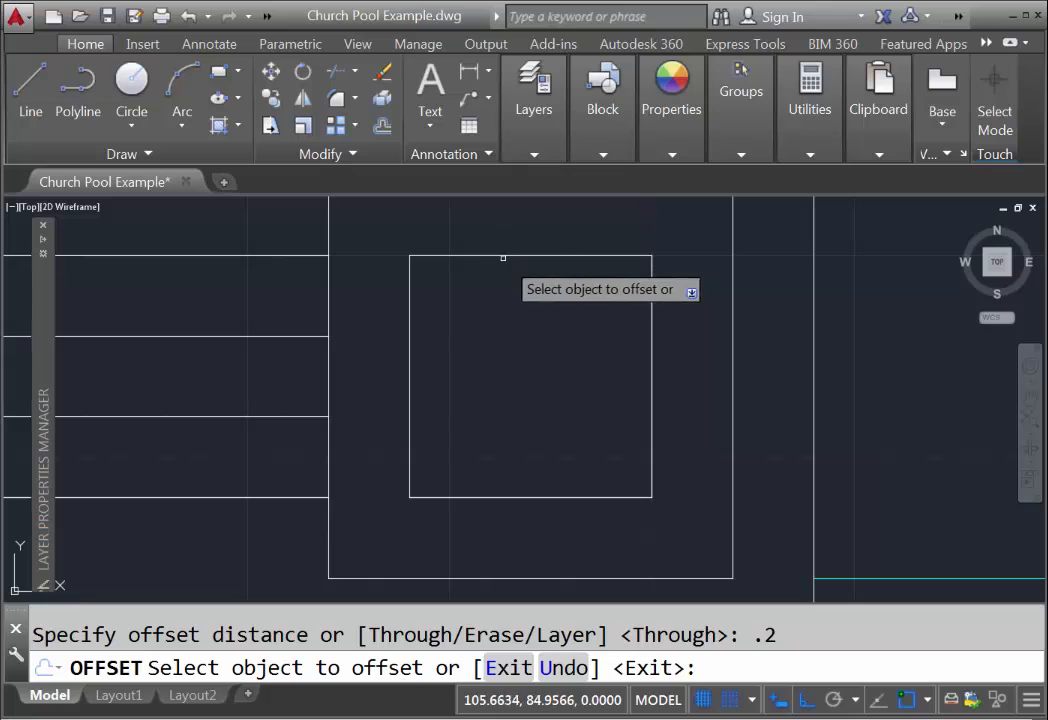
pyautogui.click(503, 256)
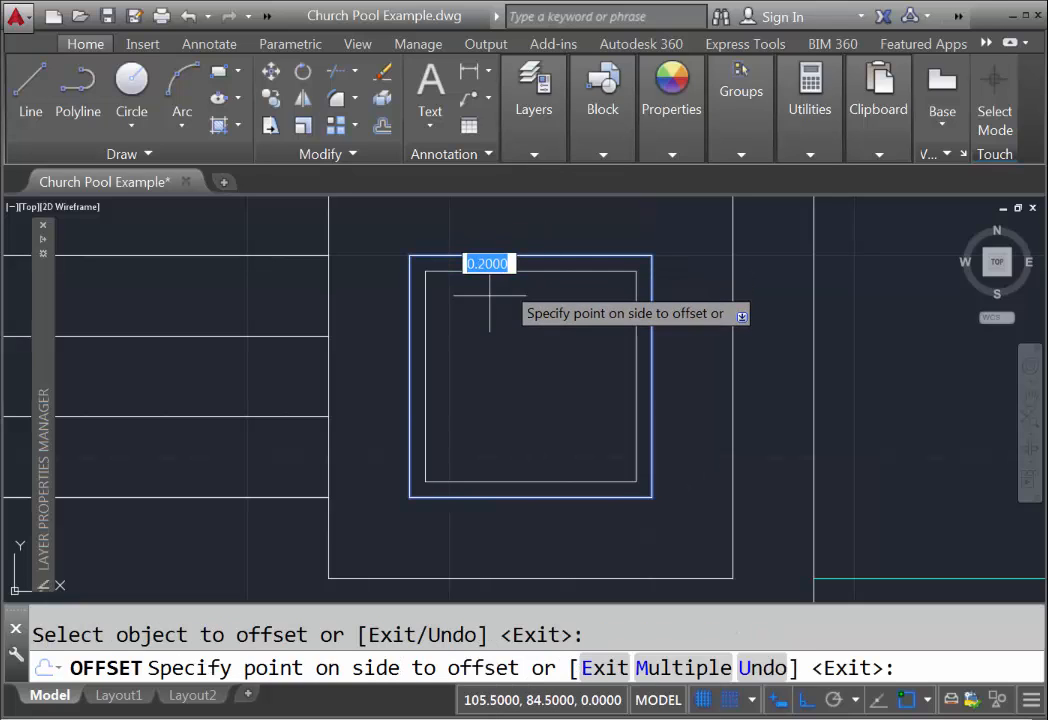
pyautogui.click(489, 296)
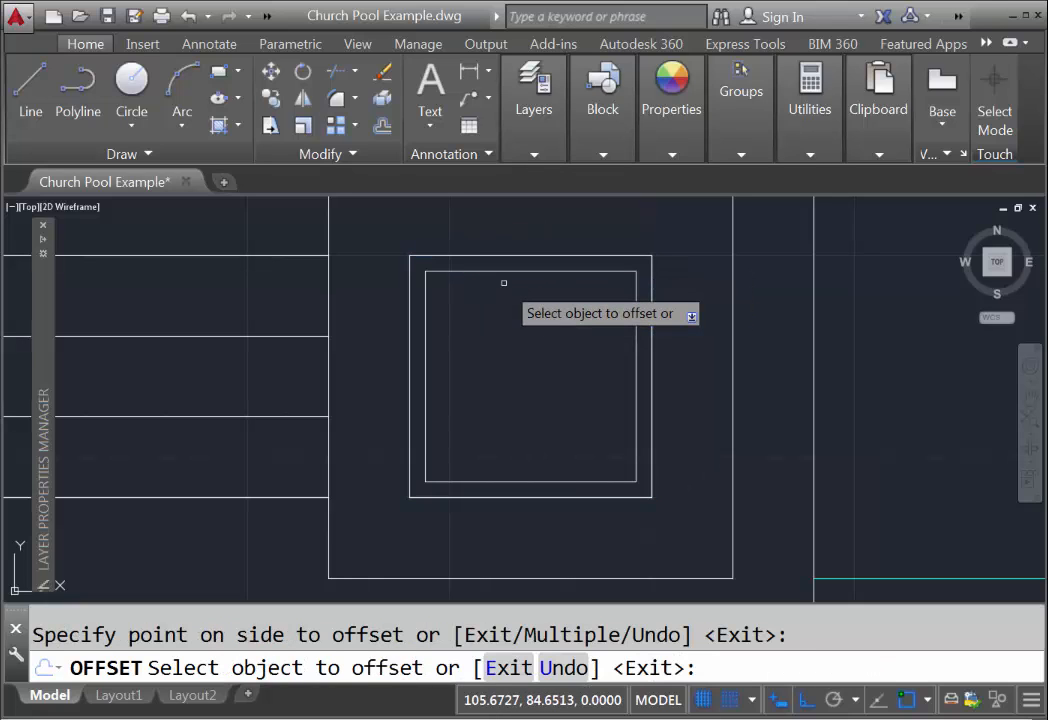
pyautogui.press('Escape')
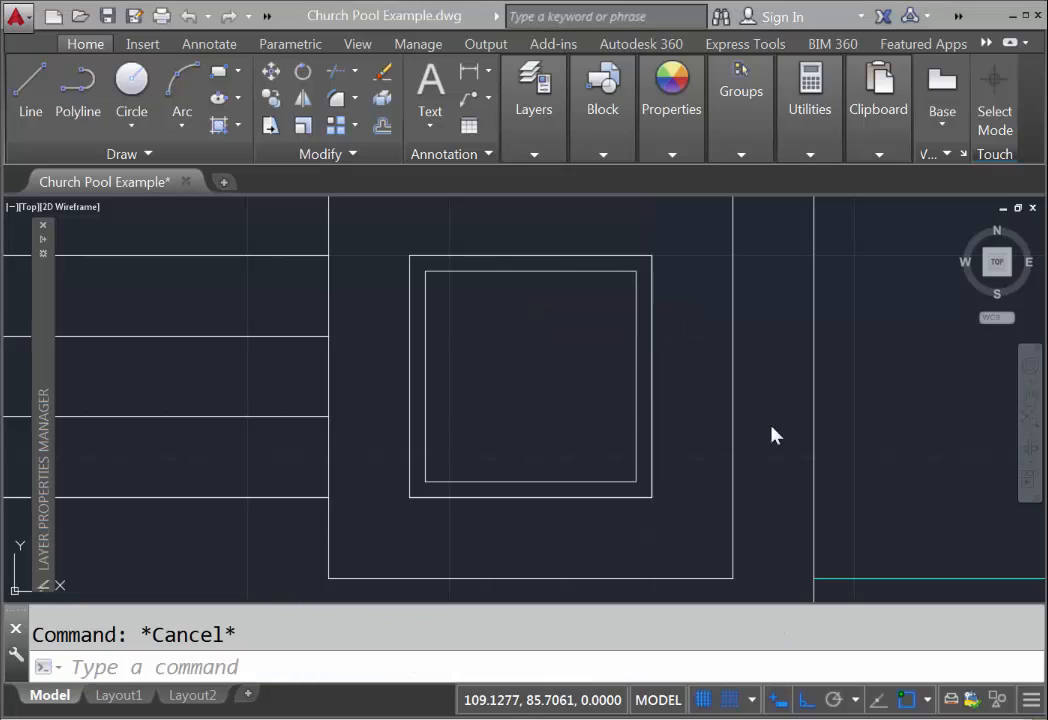
# - Convert the offset square in the corner planter into a revision cloud with its arc direction reversed
pyautogui.click(180, 163)
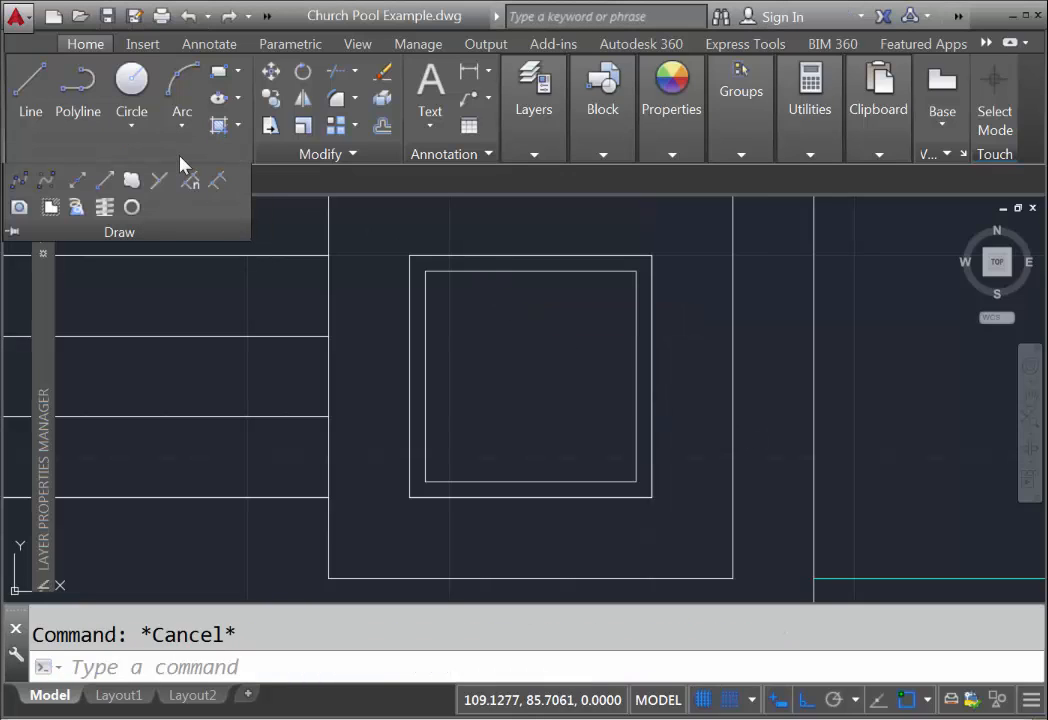
pyautogui.click(135, 188)
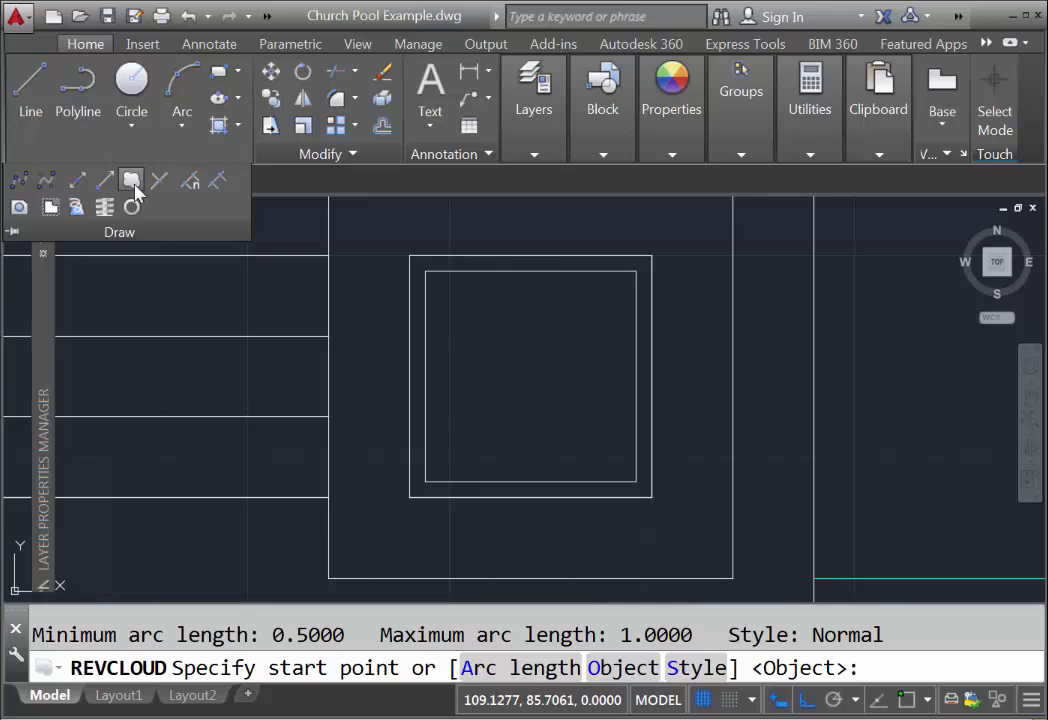
pyautogui.click(135, 188)
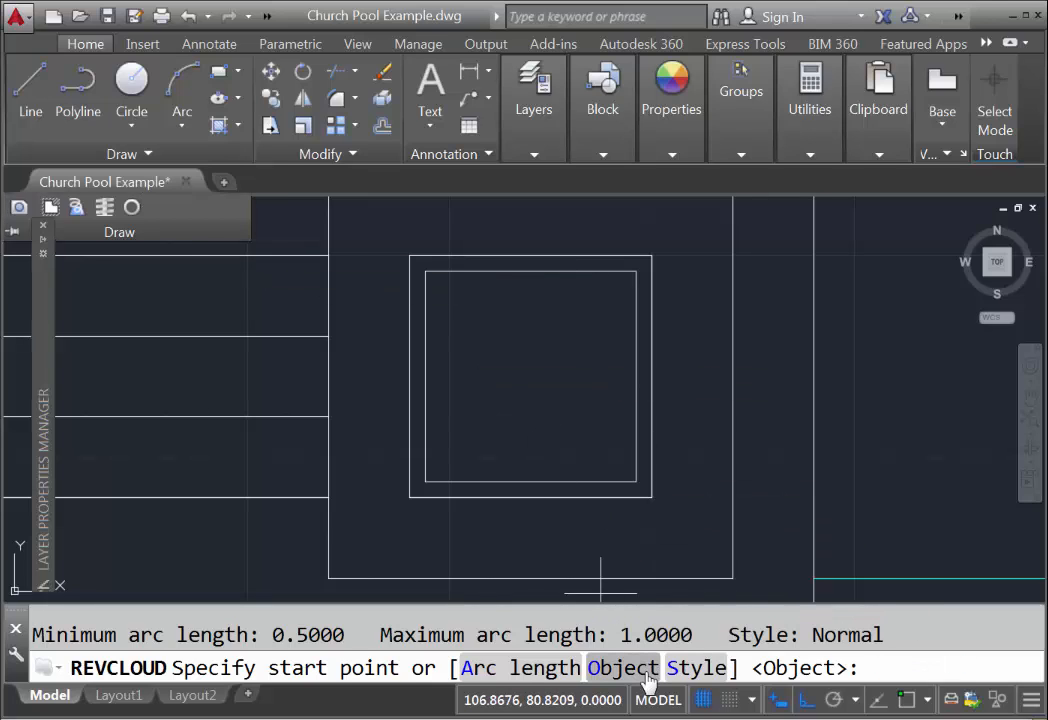
pyautogui.click(611, 678)
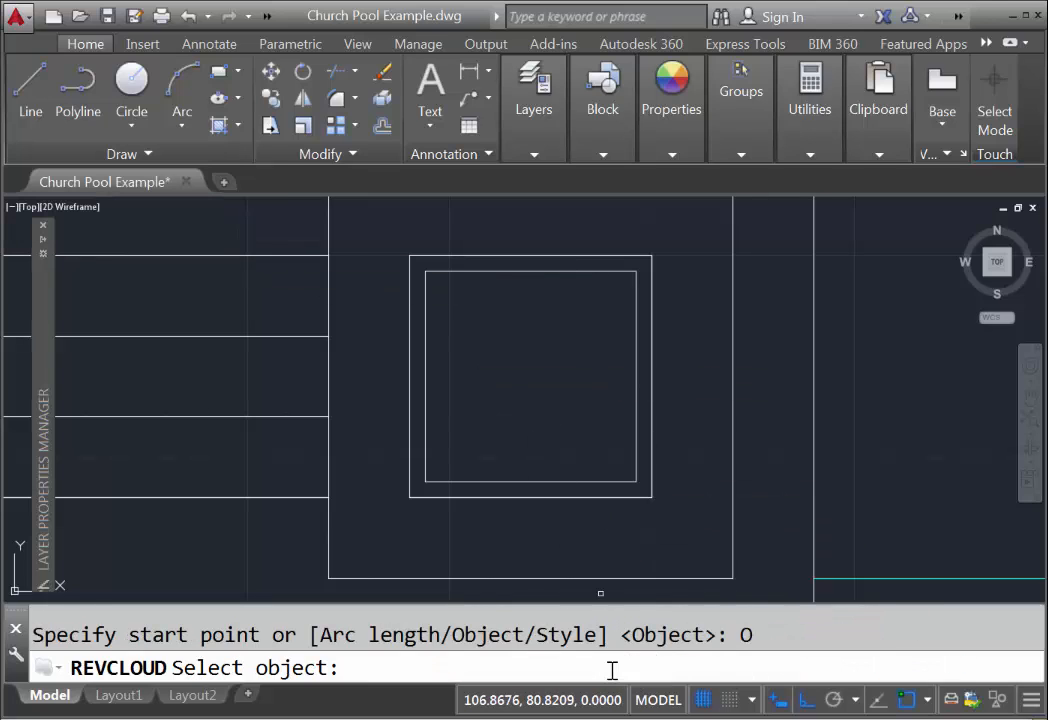
pyautogui.click(529, 482)
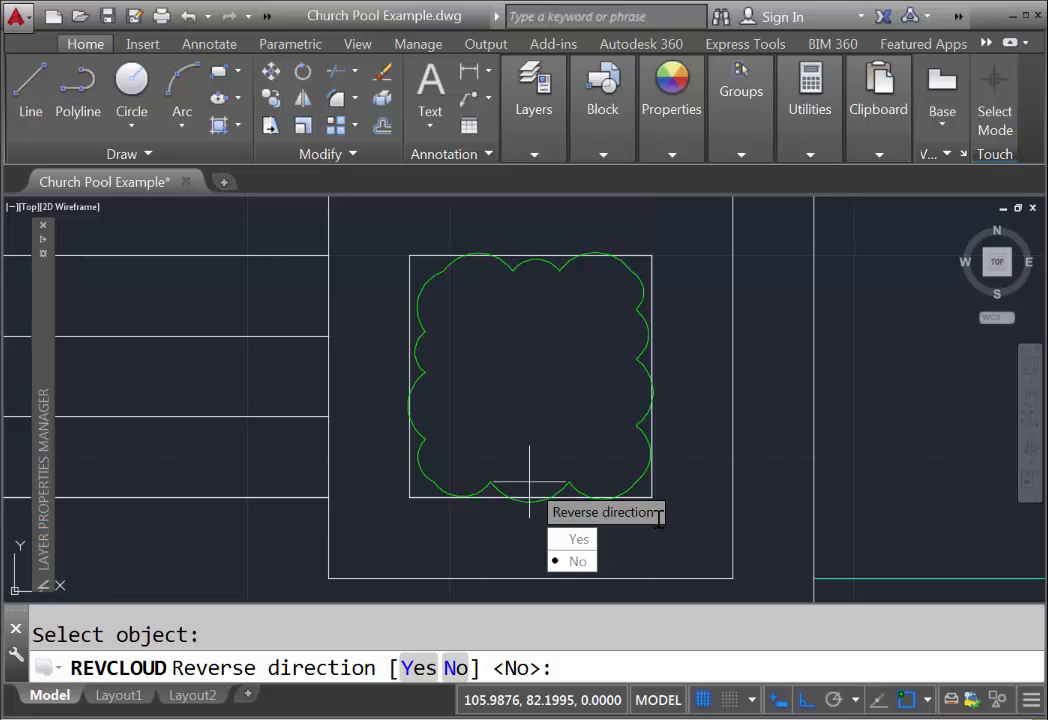
pyautogui.click(568, 542)
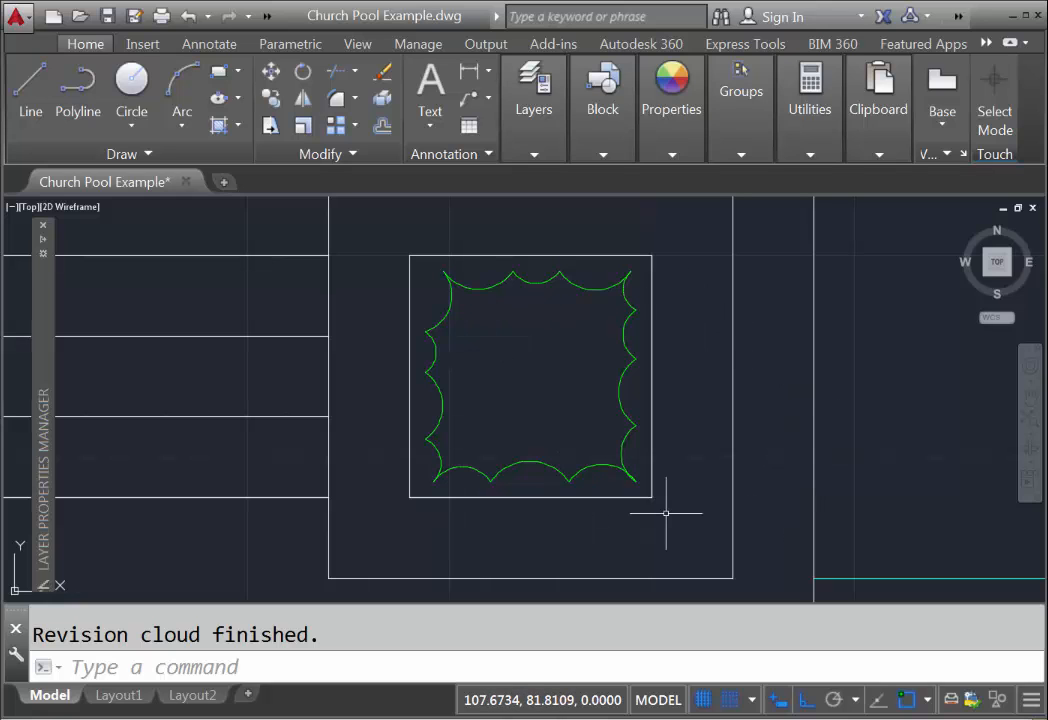
# - Move the corner planter's revision cloud to the Edging layer and deselect it
pyautogui.scroll(-2, 777, 335)
pyautogui.press('Escape')
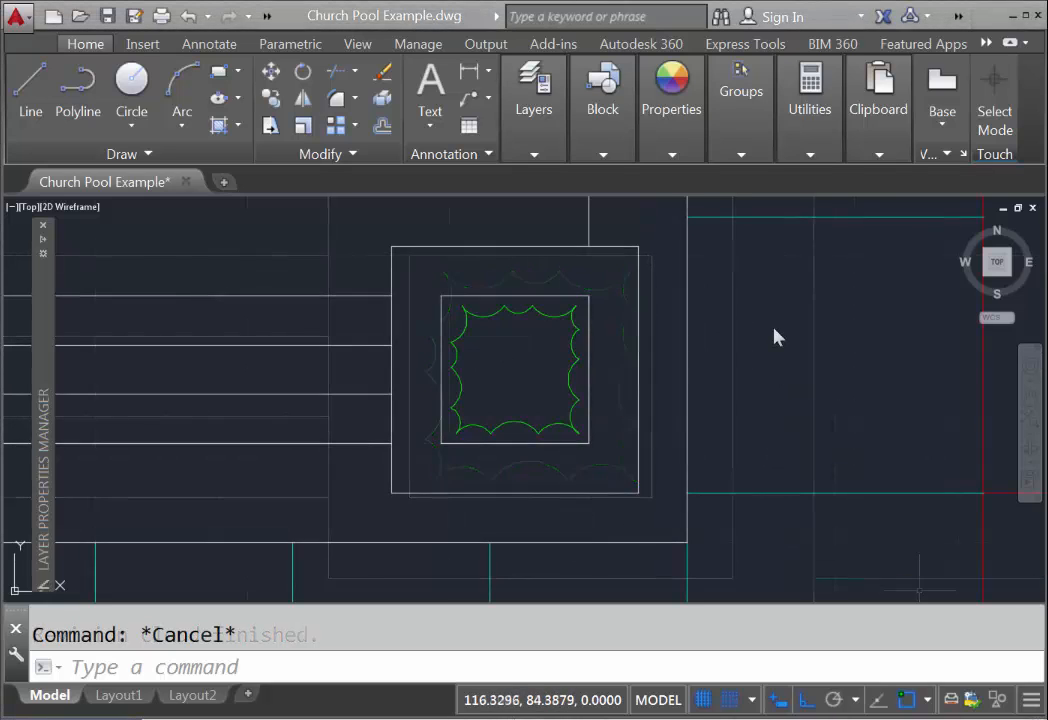
pyautogui.click(548, 316)
pyautogui.click(536, 131)
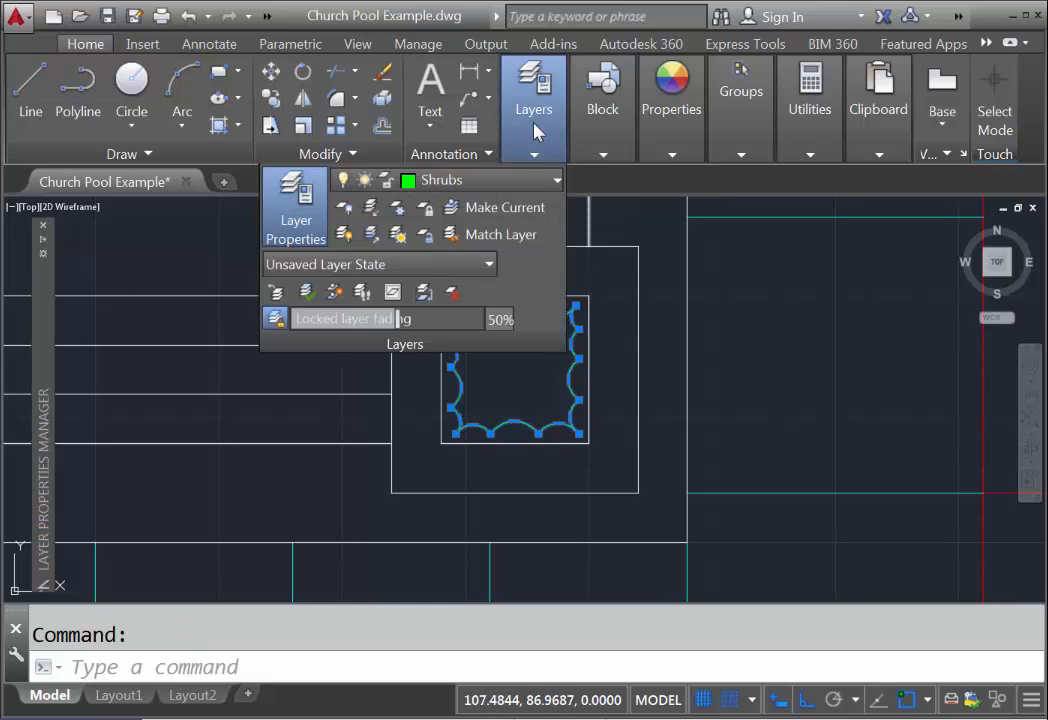
pyautogui.click(507, 187)
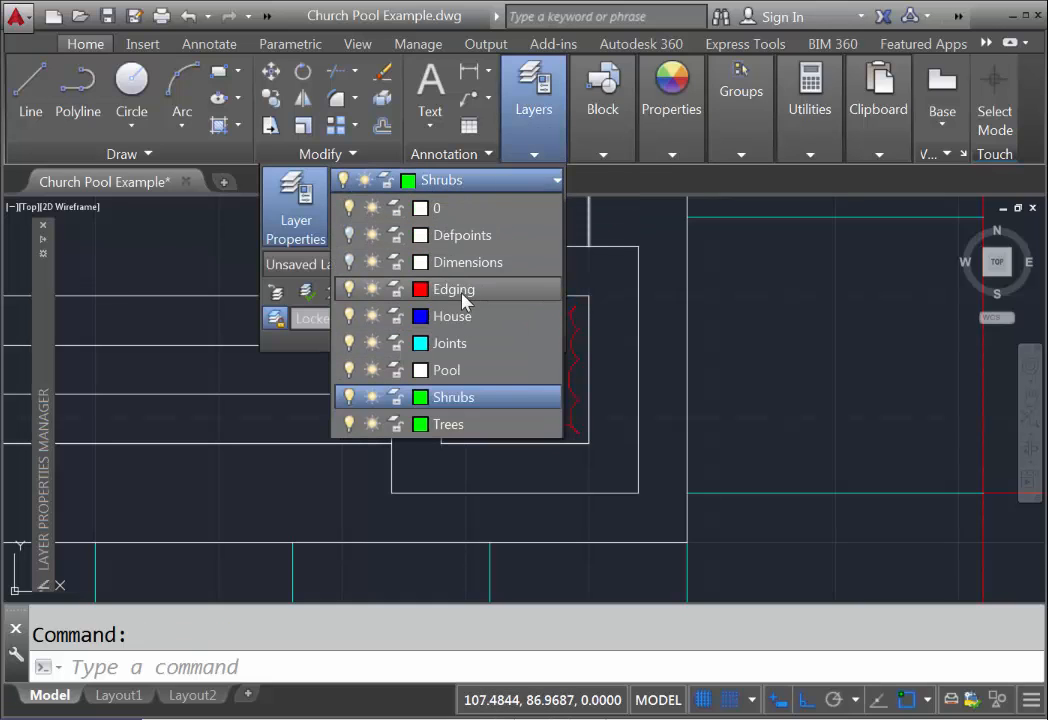
pyautogui.click(464, 297)
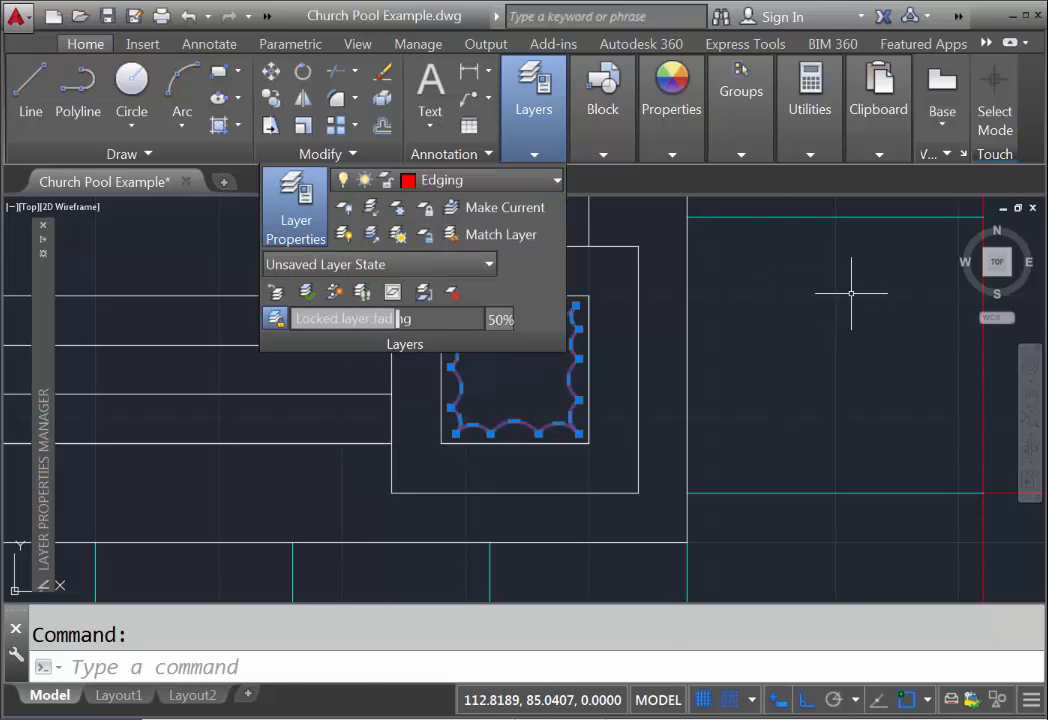
pyautogui.click(852, 292)
pyautogui.press('Escape')
pyautogui.press('Escape')
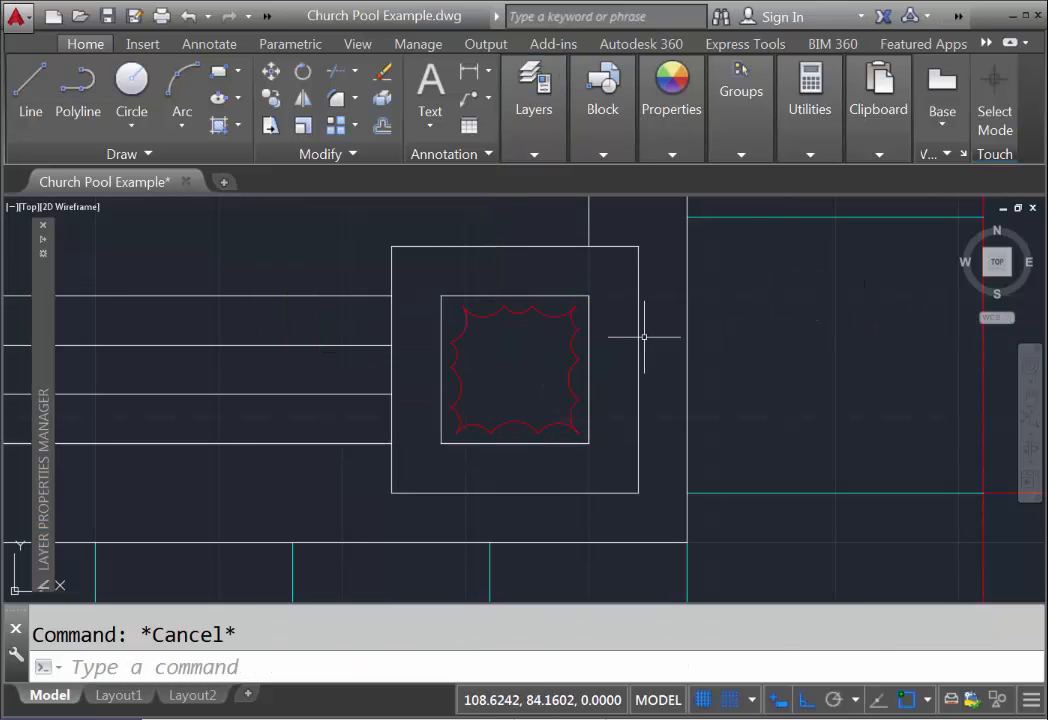
# - Move the corner planter's revision cloud back to the Shrubs layer and clear the selection
pyautogui.click(578, 326)
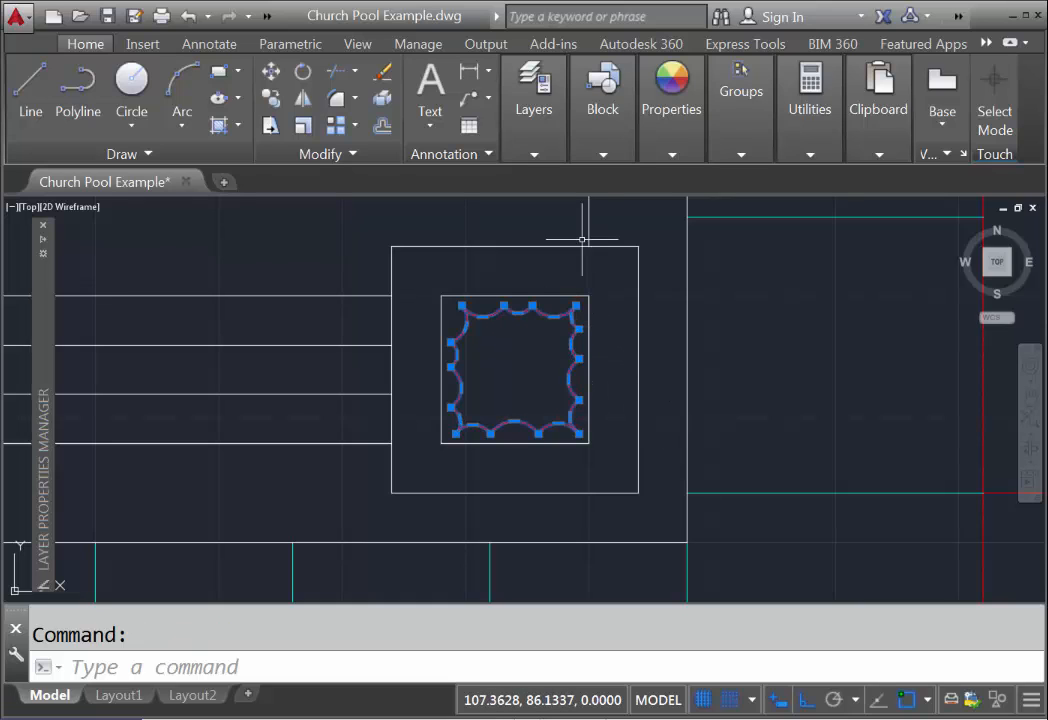
pyautogui.click(536, 152)
pyautogui.click(540, 180)
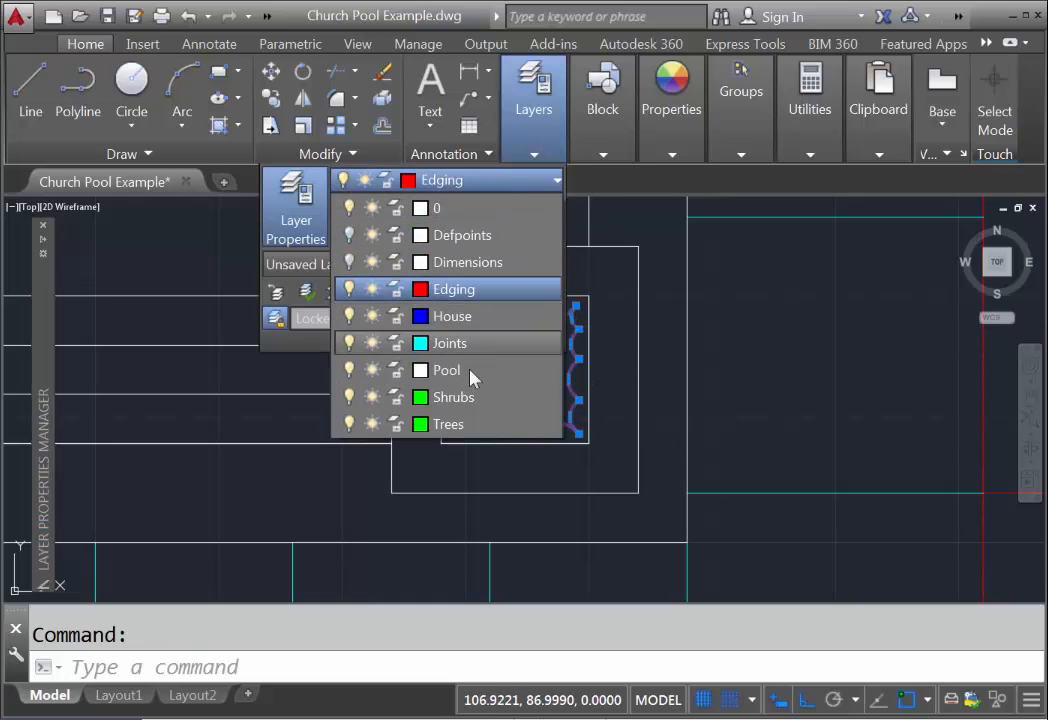
pyautogui.click(453, 397)
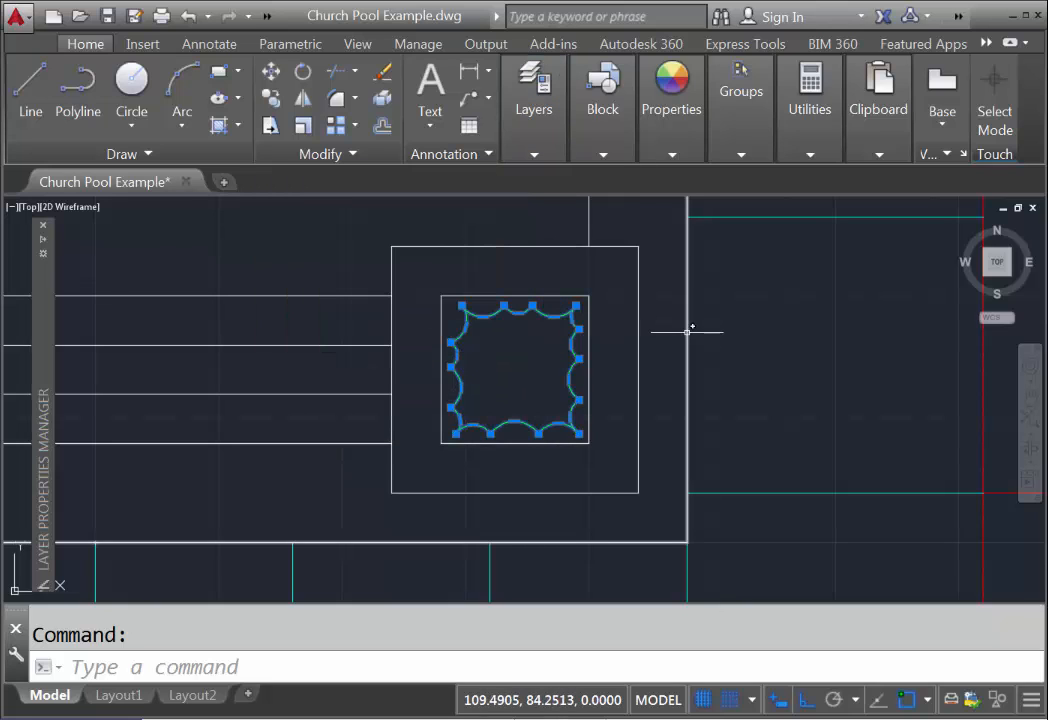
pyautogui.press('Escape')
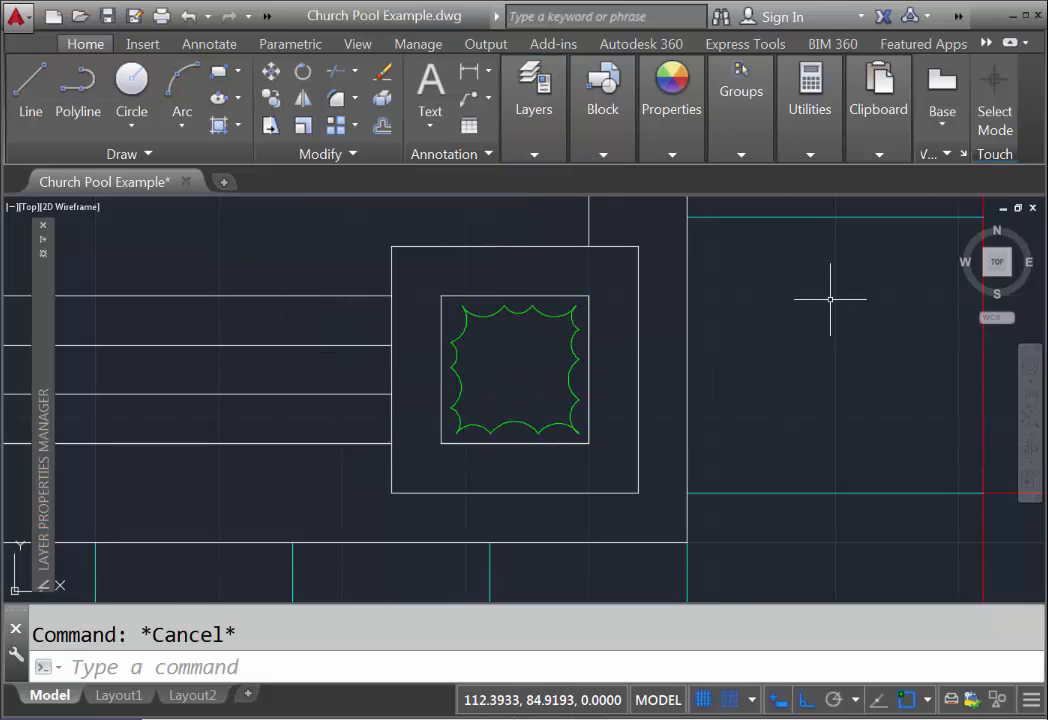
pyautogui.scroll(-6, 295, 306)
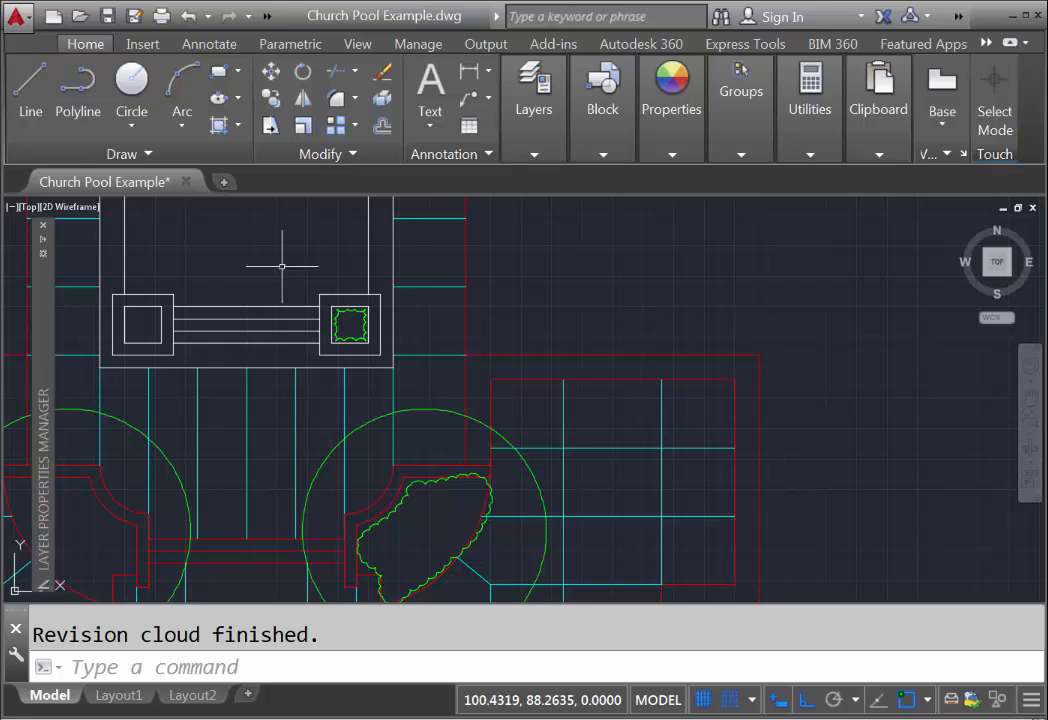
pyautogui.scroll(-6, 485, 339)
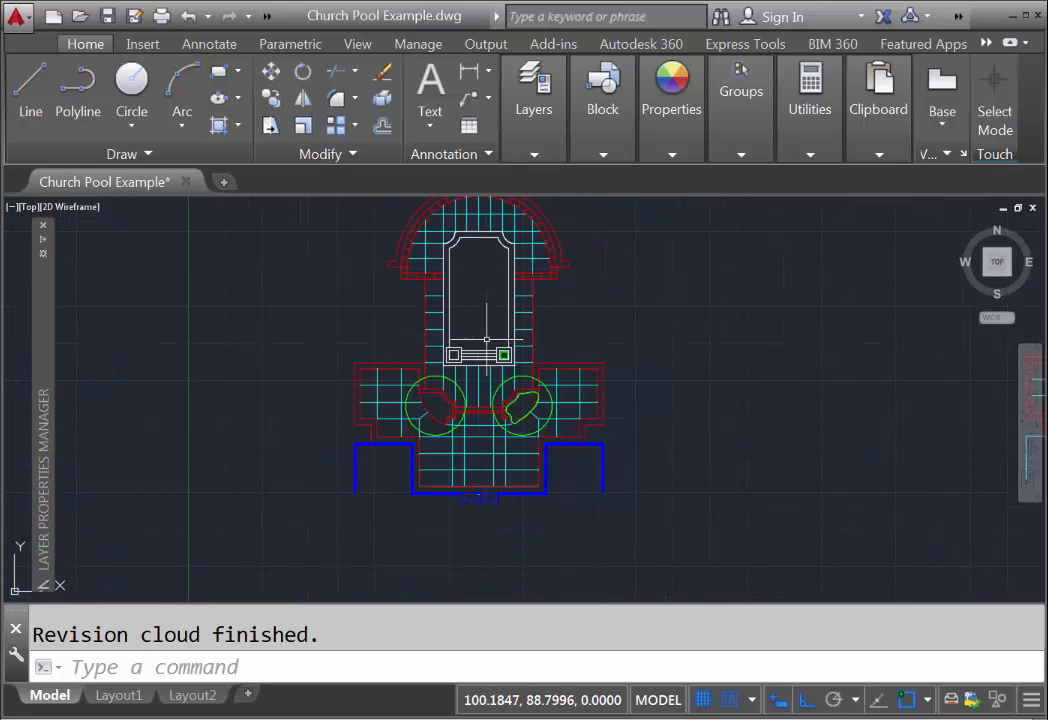